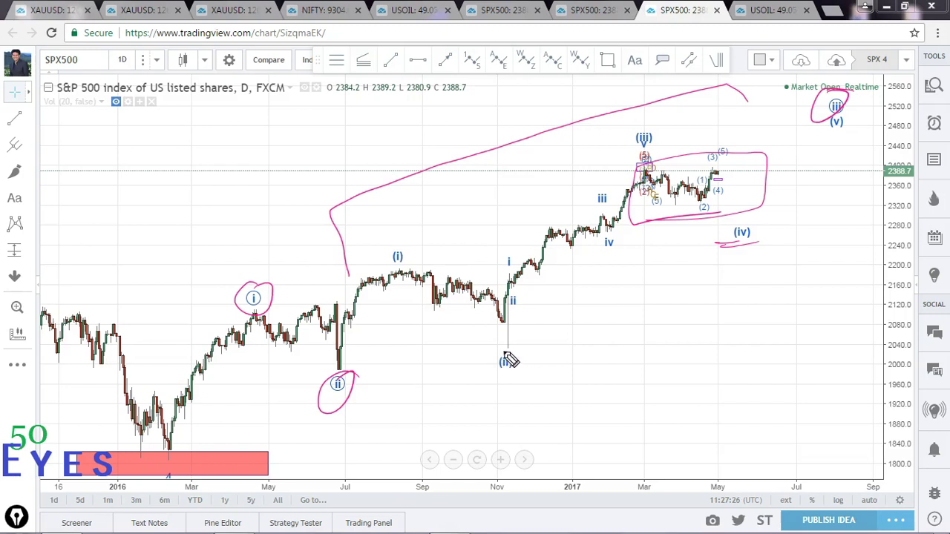
Outline the March–May consolidation with the freehand pen, add an arrow pointing at it, and clear all freehand marks.
mouse_move(744, 201)
left_mouse_down()
mouse_move(810, 192)
mouse_move(772, 211)
left_mouse_up()
mouse_move(626, 193)
left_mouse_down()
mouse_move(738, 227)
mouse_move(785, 156)
mouse_move(664, 229)
mouse_move(715, 221)
left_mouse_up()
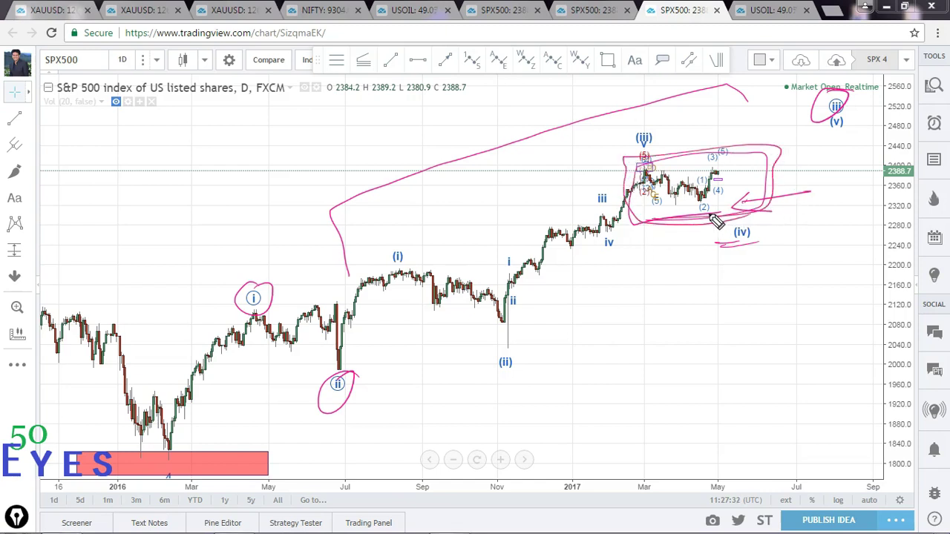
key("ctrl+alt+h")
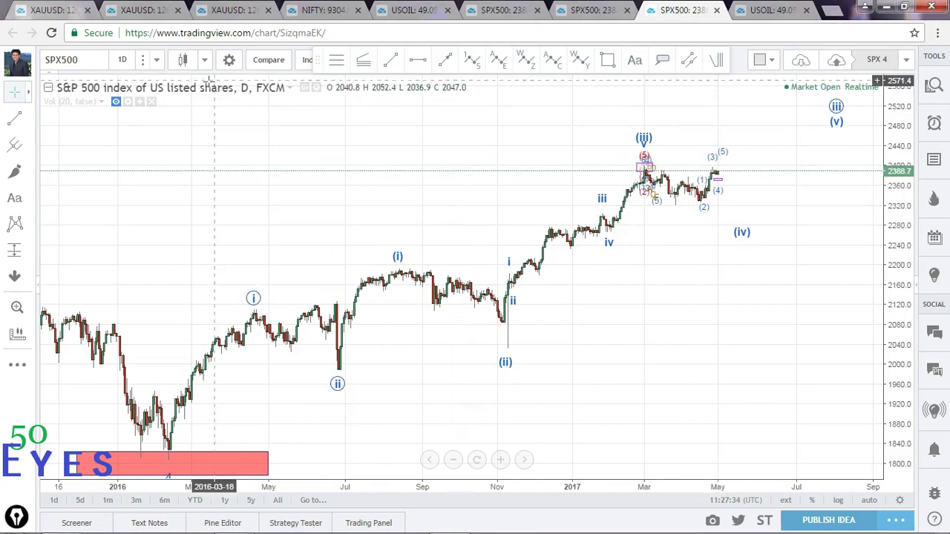
Switch the SPX500 chart to the 4-hour interval and stretch the price scale so the February–May swings fill the view.
left_click(156, 59)
left_click(182, 267)
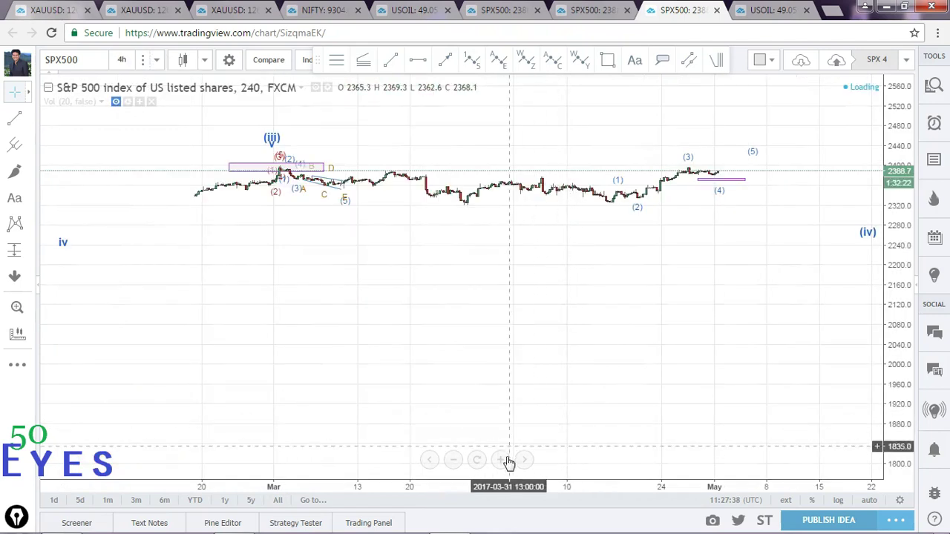
left_click_drag(504, 388, 636, 418)
left_click_drag(887, 393, 892, 234)
left_click_drag(786, 215, 769, 411)
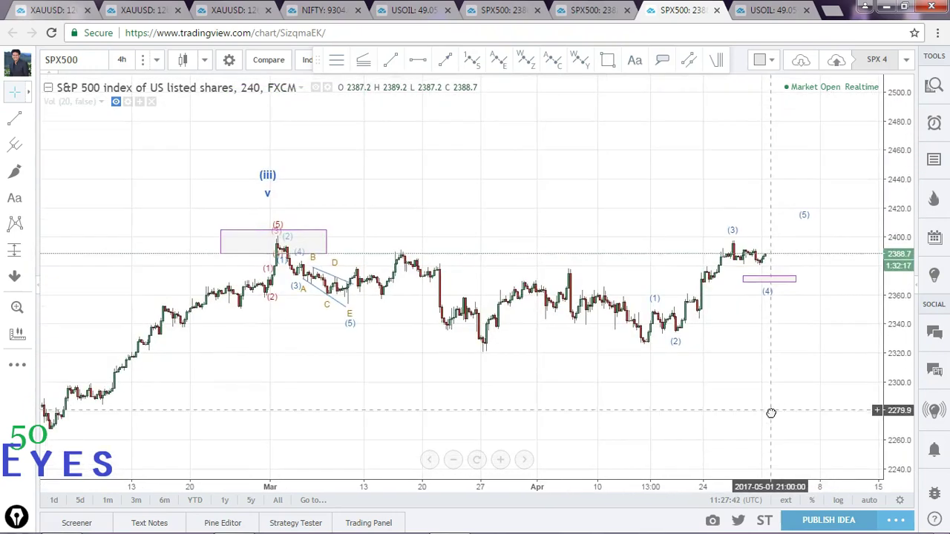
left_click_drag(905, 417, 904, 314)
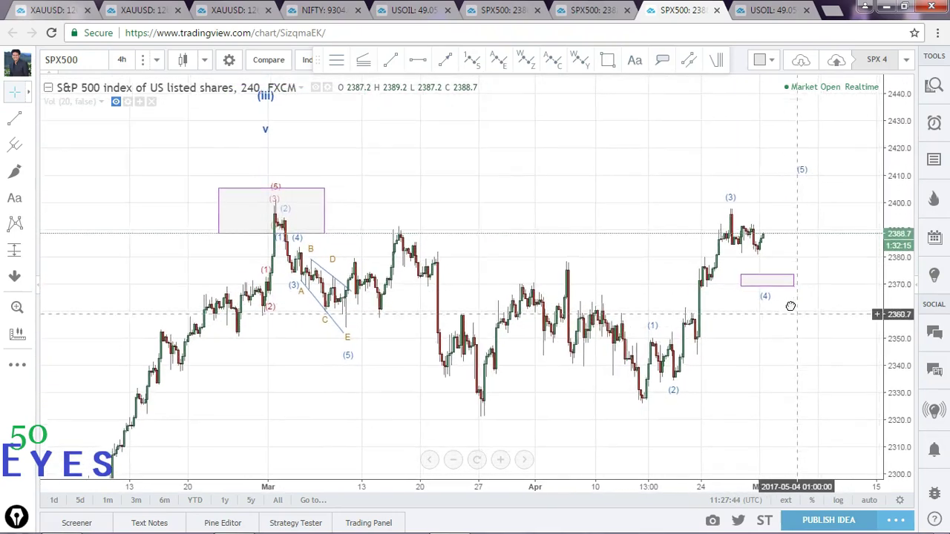
left_click_drag(786, 305, 832, 282)
left_click_drag(895, 284, 896, 301)
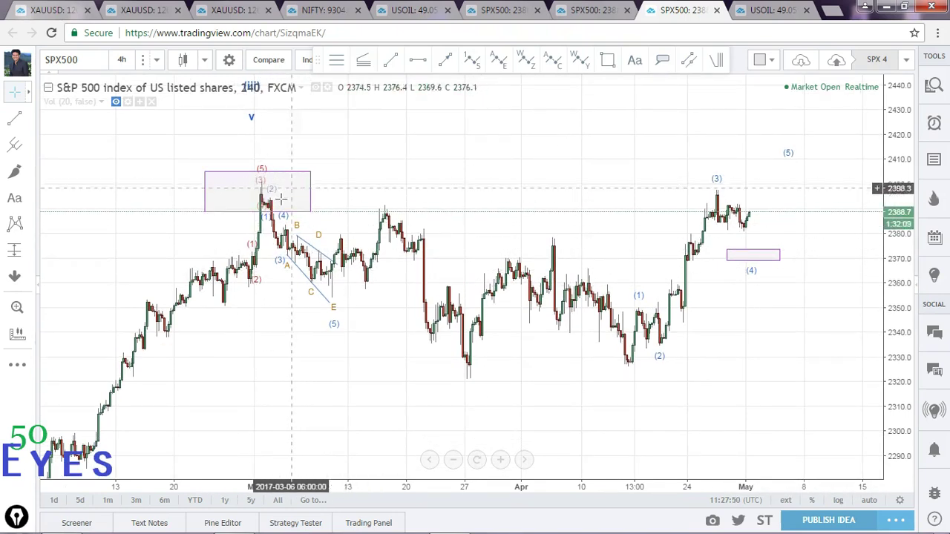
left_click_drag(239, 357, 250, 311)
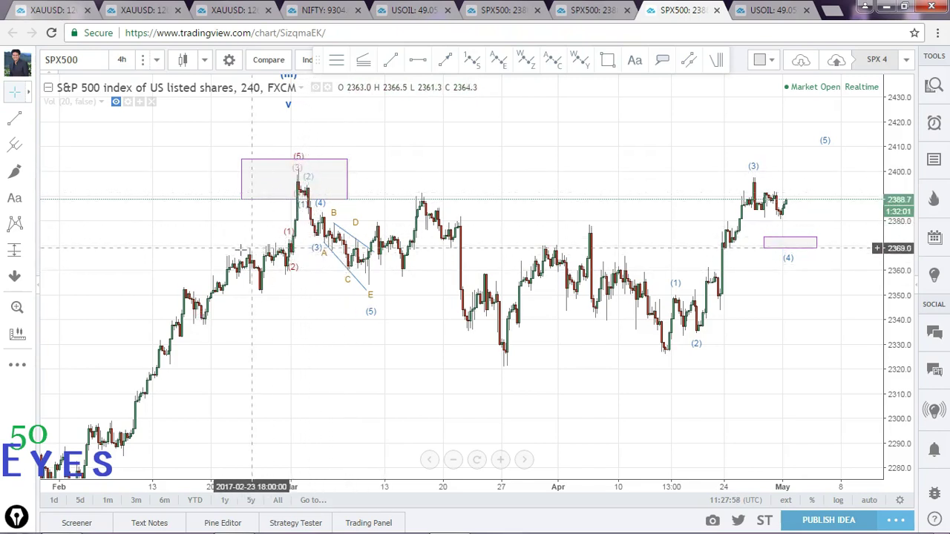
Mark the late-February highs and the early-March peak with pen strokes, and clear these marks.
key("ctrl")
left_click_drag(227, 256, 294, 246)
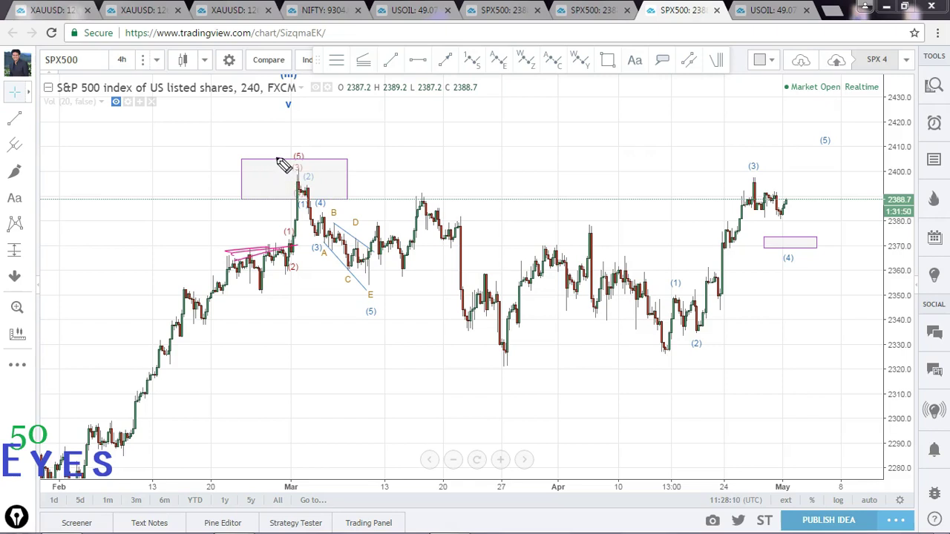
mouse_move(302, 173)
left_mouse_down()
mouse_move(286, 174)
mouse_move(315, 173)
left_mouse_up()
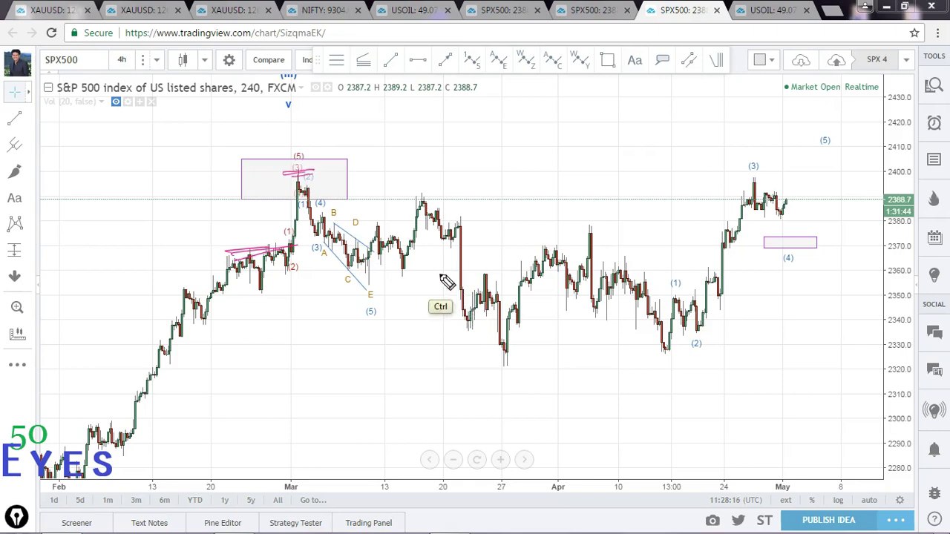
left_click_drag(445, 273, 427, 328)
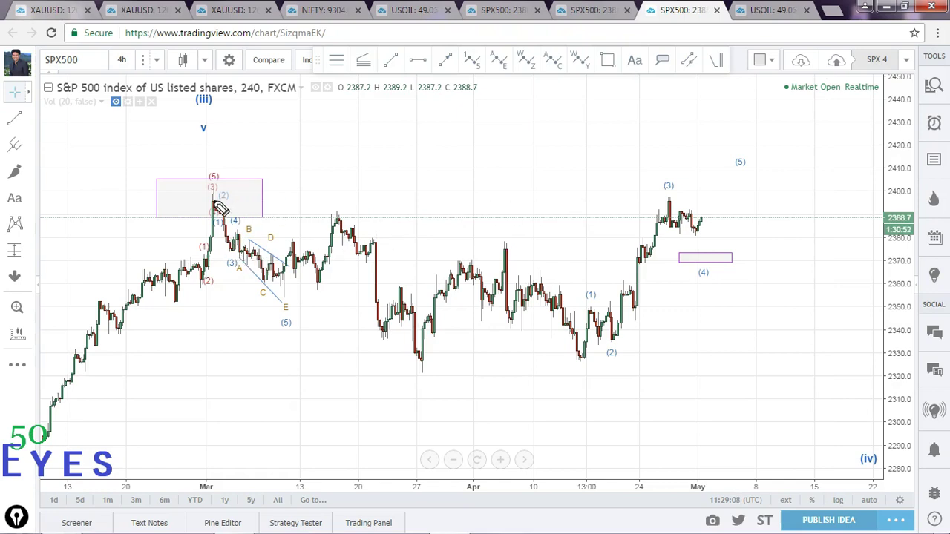
Write a, b and c on the March correction, label its low (iv), and underline (iii) and (iv).
left_click_drag(269, 339, 297, 346)
left_click_drag(317, 181, 319, 201)
left_click_drag(427, 383, 427, 393)
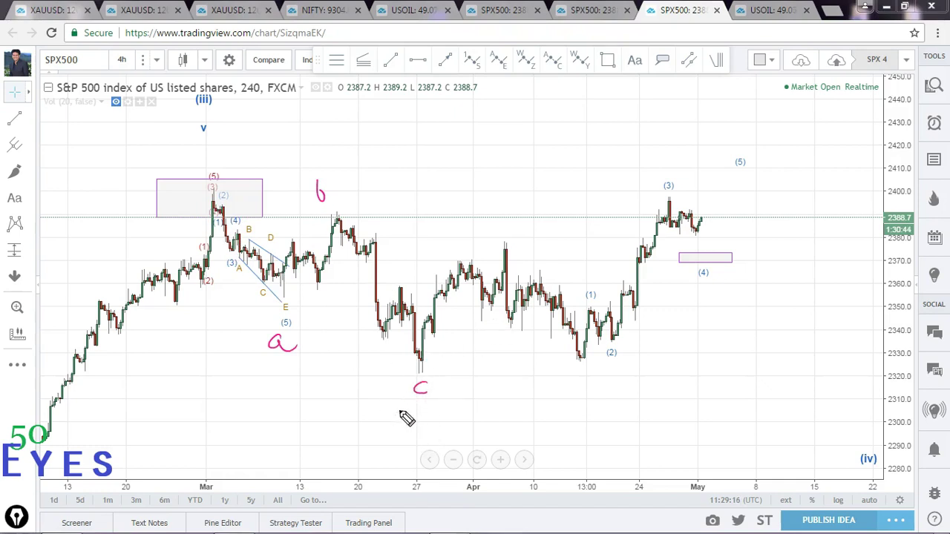
mouse_move(429, 405)
left_mouse_down()
mouse_move(431, 423)
mouse_move(391, 425)
left_mouse_up()
left_click_drag(197, 115, 218, 112)
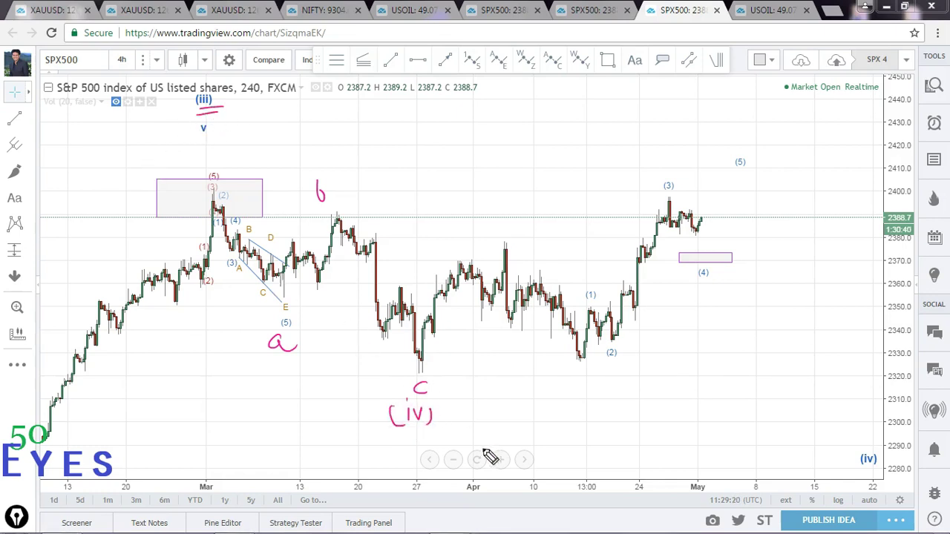
left_click_drag(394, 438, 433, 433)
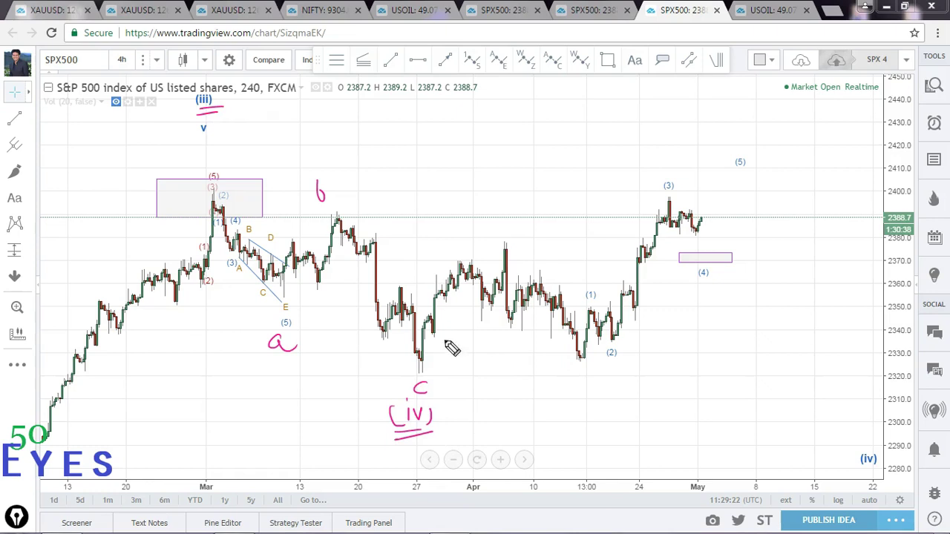
Write the underlined heading HYPO-1 above the late-April high and add a (v) target label beyond it.
mouse_move(653, 104)
left_mouse_down()
mouse_move(718, 111)
mouse_move(712, 119)
left_mouse_up()
left_click_drag(656, 125, 711, 118)
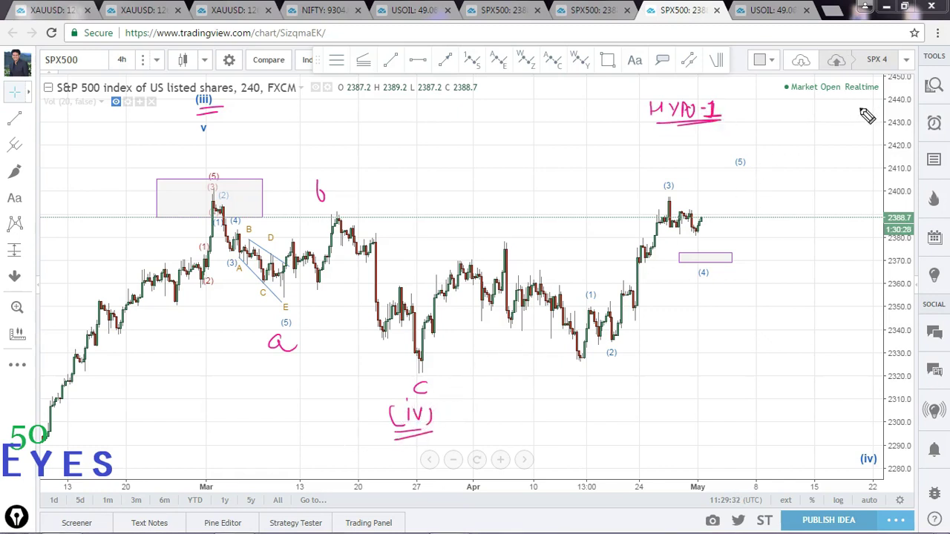
mouse_move(859, 110)
left_mouse_down()
mouse_move(860, 103)
mouse_move(851, 112)
left_mouse_up()
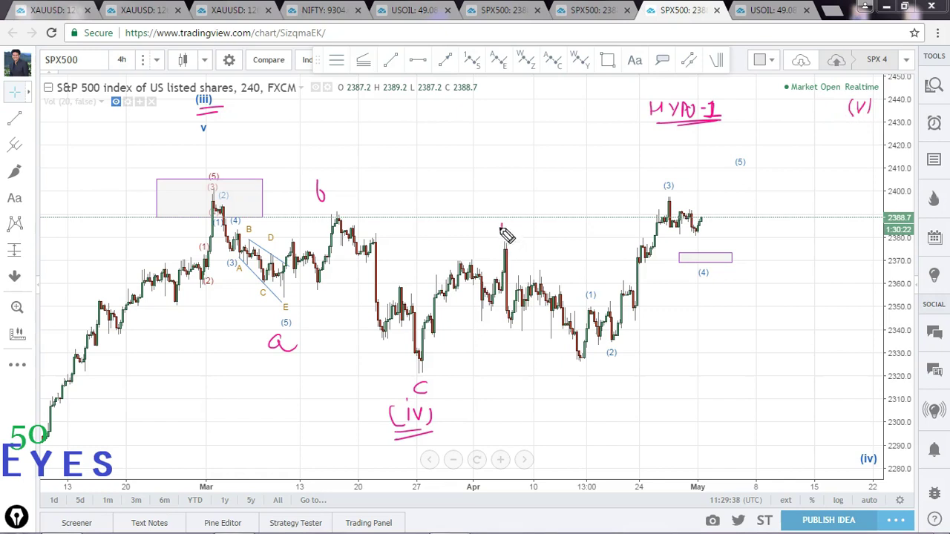
Label the April high i, the mid-April low ii and the projected May high iii, underlining each label.
left_click_drag(572, 370, 573, 379)
left_click_drag(576, 369, 576, 379)
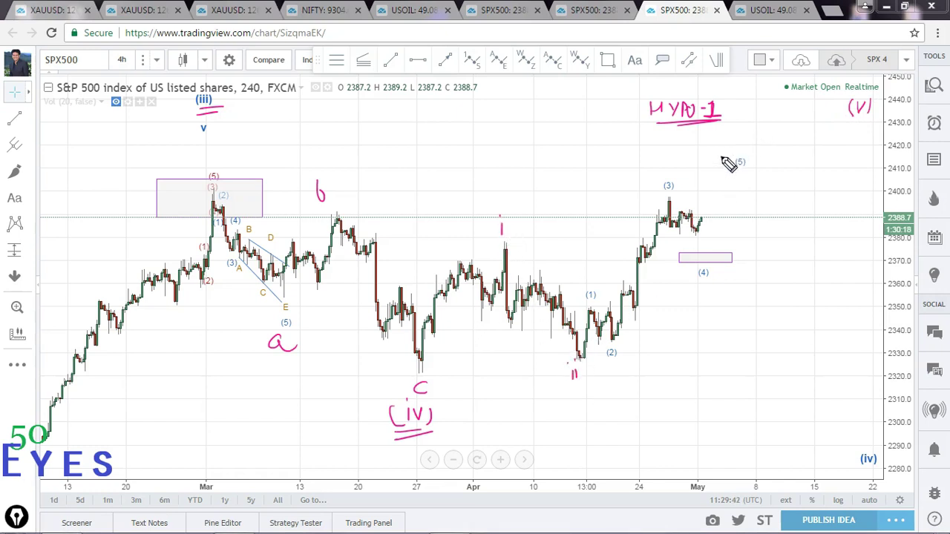
left_click_drag(721, 153, 721, 161)
left_click(729, 148)
left_click_drag(492, 242, 510, 236)
left_click_drag(567, 390, 594, 382)
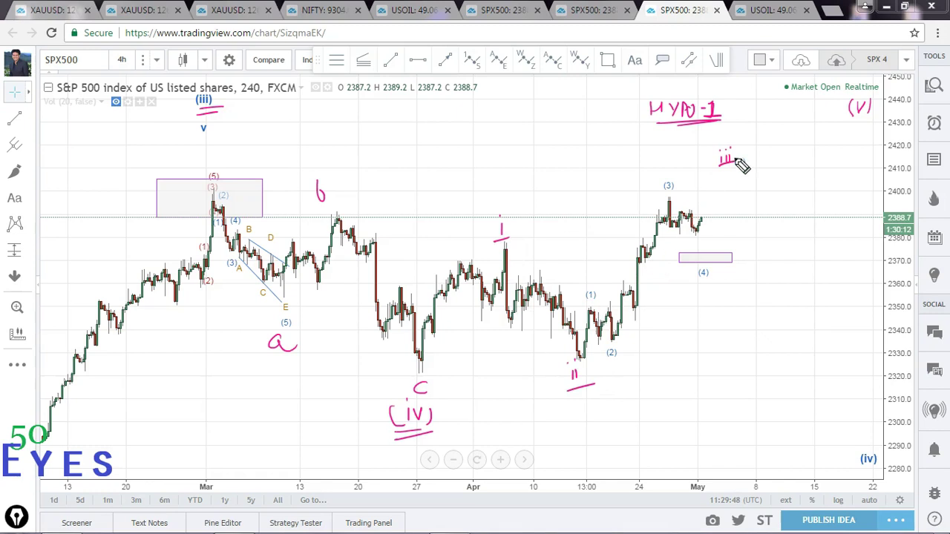
Underline sub-waves (1) to (4), then draw a rising path from the current price to a circled iii.
left_click_drag(578, 306, 595, 303)
left_click_drag(604, 356, 625, 354)
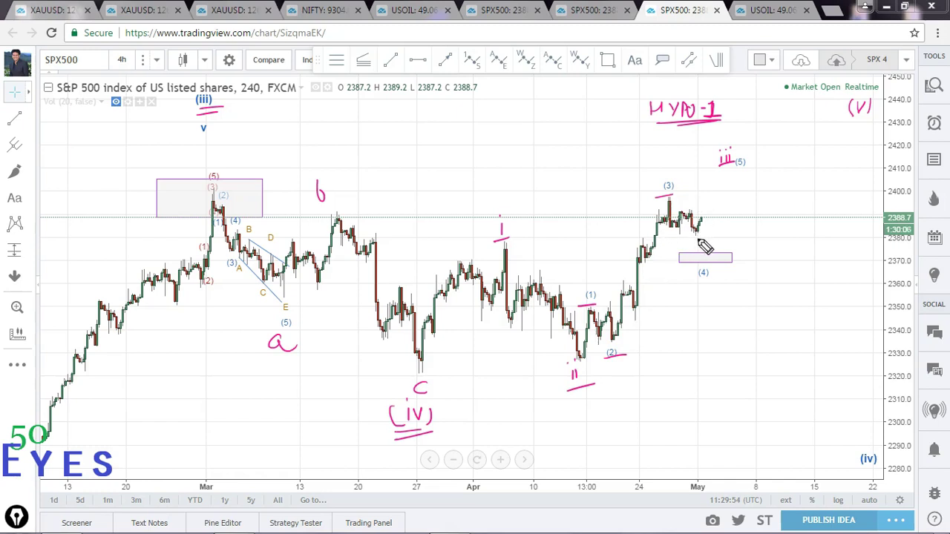
left_click_drag(688, 238, 706, 236)
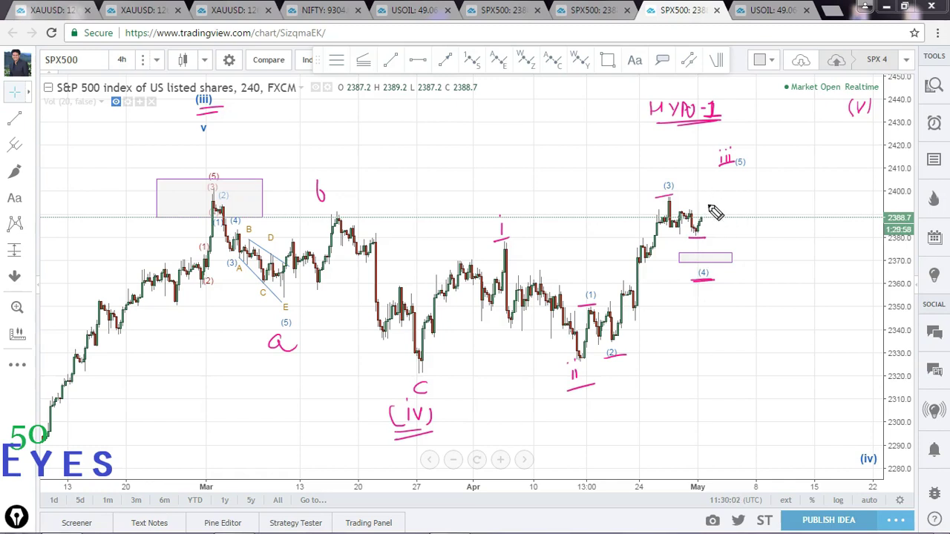
mouse_move(705, 215)
left_mouse_down()
mouse_move(731, 182)
mouse_move(718, 140)
mouse_move(705, 170)
mouse_move(739, 175)
mouse_move(736, 149)
left_mouse_up()
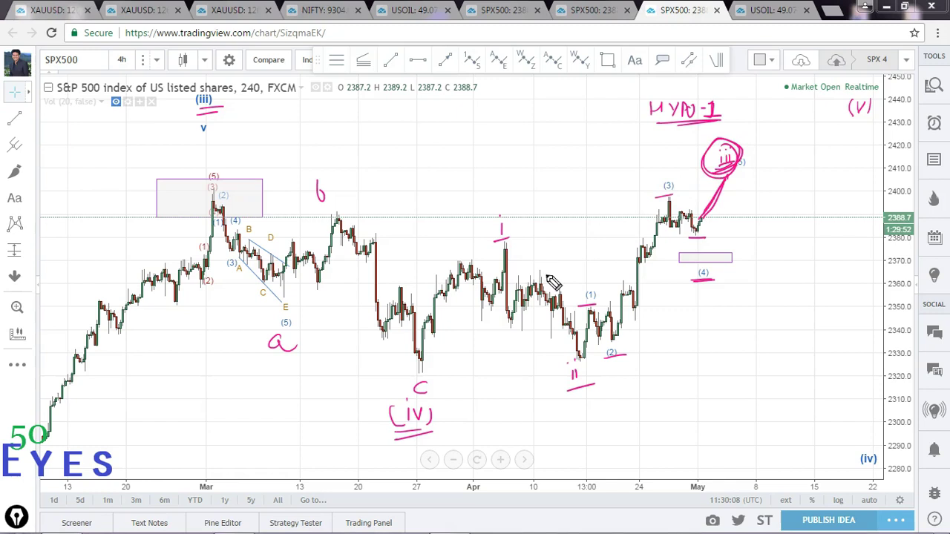
Clear the HYPO-1 marks and sketch two converging lines preceded by a rising impulse with swings labelled 1 and 2.
key("e")
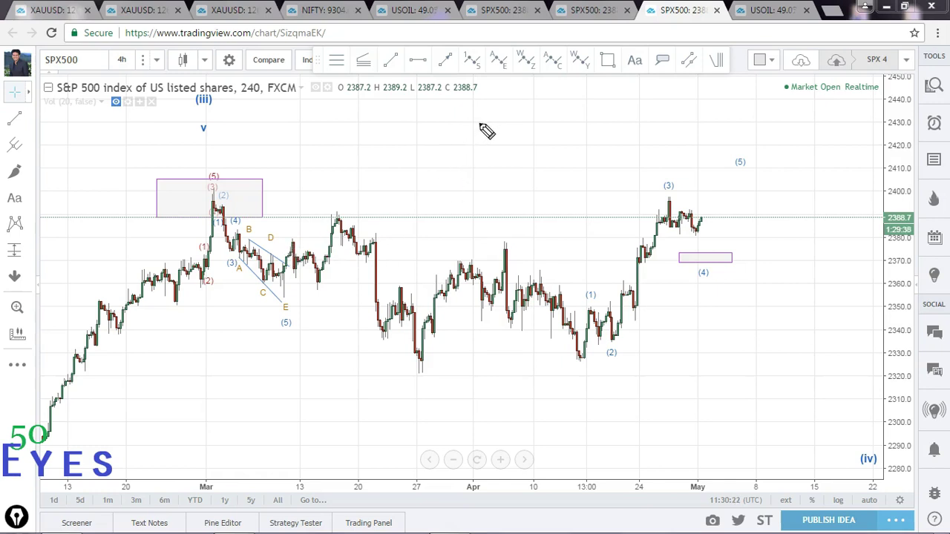
mouse_move(484, 110)
left_mouse_down()
mouse_move(598, 128)
mouse_move(473, 176)
left_mouse_up()
mouse_move(394, 241)
left_mouse_down()
mouse_move(414, 178)
mouse_move(430, 200)
mouse_move(437, 191)
mouse_move(462, 119)
left_mouse_up()
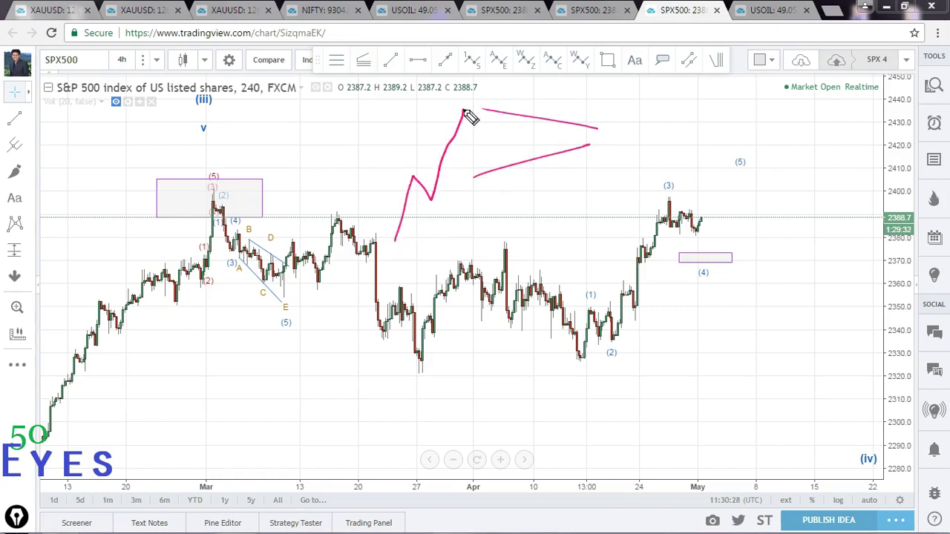
left_click_drag(399, 167, 402, 178)
left_click_drag(424, 209, 436, 217)
Label the impulse top 3, draw the triangle's zigzag with labels a to e and 4, and extend the breakout to 5.
mouse_move(438, 102)
left_mouse_down()
mouse_move(438, 113)
mouse_move(481, 133)
mouse_move(489, 161)
mouse_move(513, 121)
mouse_move(530, 153)
mouse_move(552, 121)
mouse_move(564, 147)
left_mouse_up()
left_click_drag(484, 173, 500, 172)
left_click_drag(504, 95, 507, 114)
left_click_drag(533, 170, 533, 177)
left_click_drag(553, 111, 556, 119)
mouse_move(566, 157)
left_mouse_down()
mouse_move(574, 159)
mouse_move(569, 180)
left_mouse_up()
mouse_move(569, 147)
left_mouse_down()
mouse_move(591, 118)
mouse_move(598, 87)
left_mouse_up()
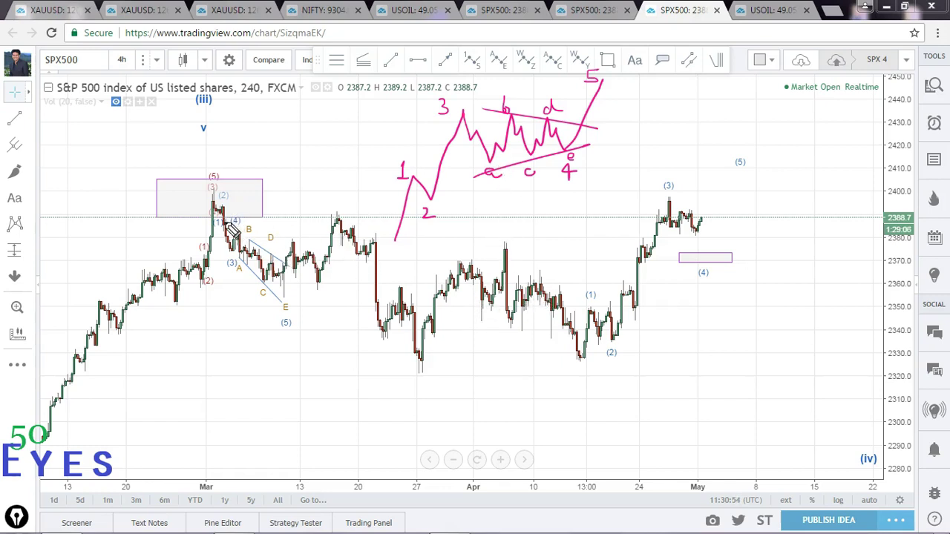
Trace the price swings from the March peak down to a low labelled a and up past the late-April high.
mouse_move(214, 205)
left_mouse_down()
mouse_move(279, 287)
mouse_move(343, 222)
mouse_move(419, 355)
left_mouse_up()
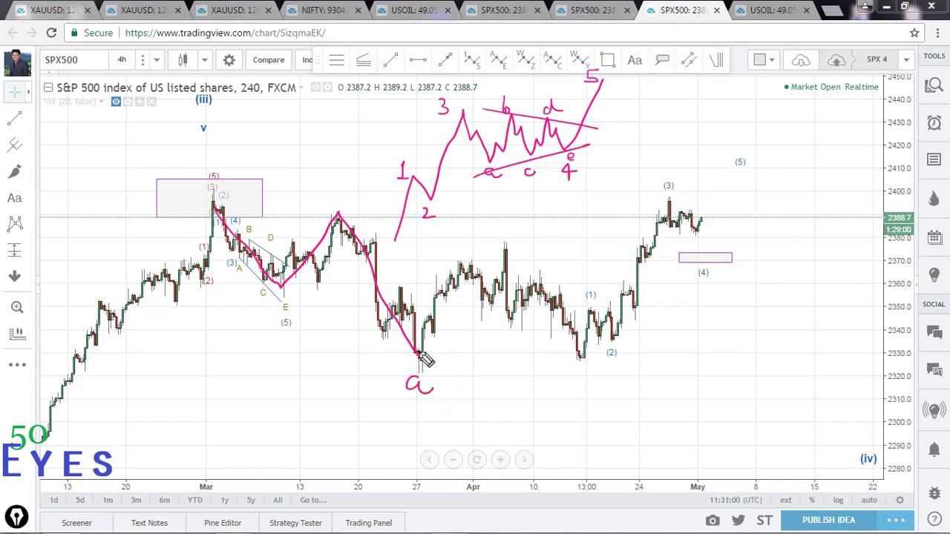
left_click_drag(420, 358, 504, 255)
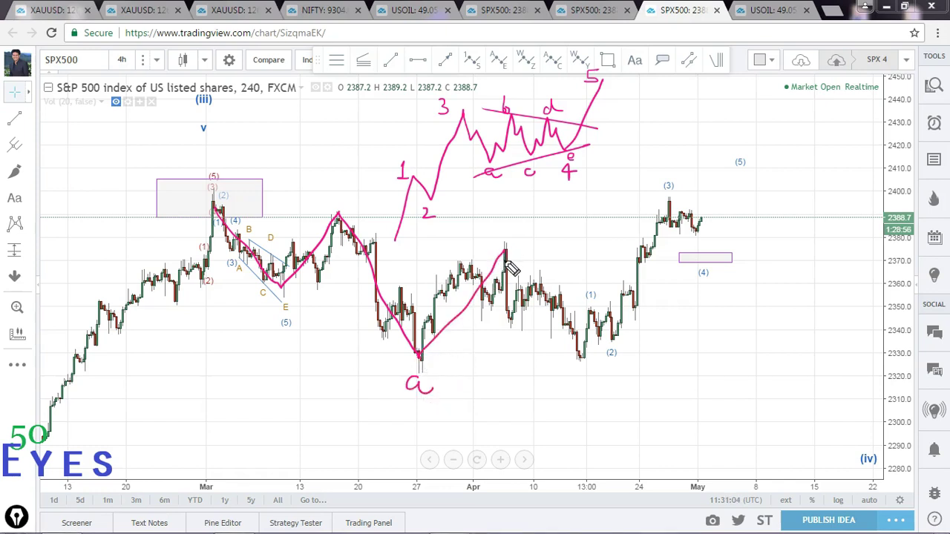
mouse_move(504, 255)
left_mouse_down()
mouse_move(580, 356)
mouse_move(695, 178)
left_mouse_up()
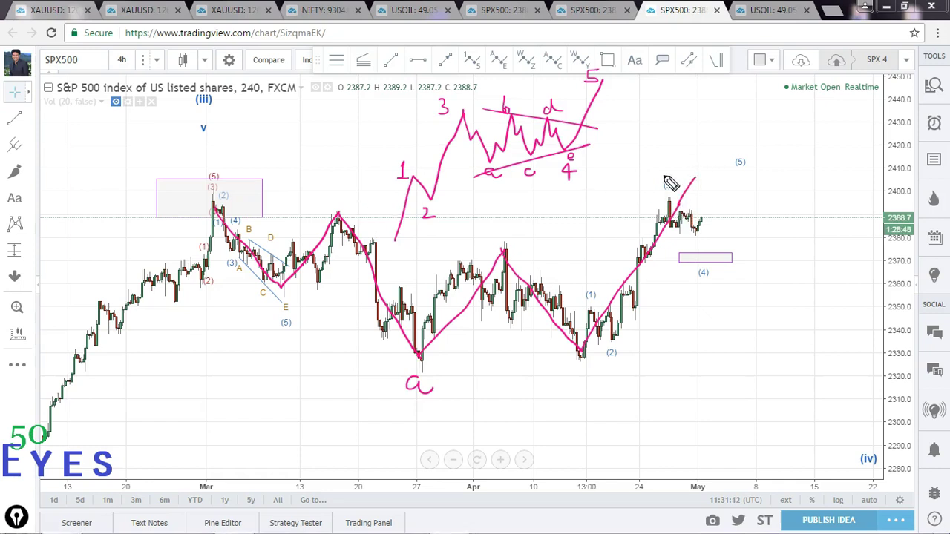
Label the projected high b and sketch the future swings to c, d and e.
mouse_move(710, 175)
left_mouse_down()
mouse_move(711, 186)
mouse_move(693, 190)
mouse_move(703, 187)
mouse_move(788, 343)
left_mouse_up()
mouse_move(765, 376)
left_mouse_down()
mouse_move(788, 365)
mouse_move(800, 383)
left_mouse_up()
mouse_move(788, 341)
left_mouse_down()
mouse_move(880, 184)
mouse_move(863, 219)
mouse_move(894, 294)
mouse_move(889, 322)
mouse_move(910, 332)
left_mouse_up()
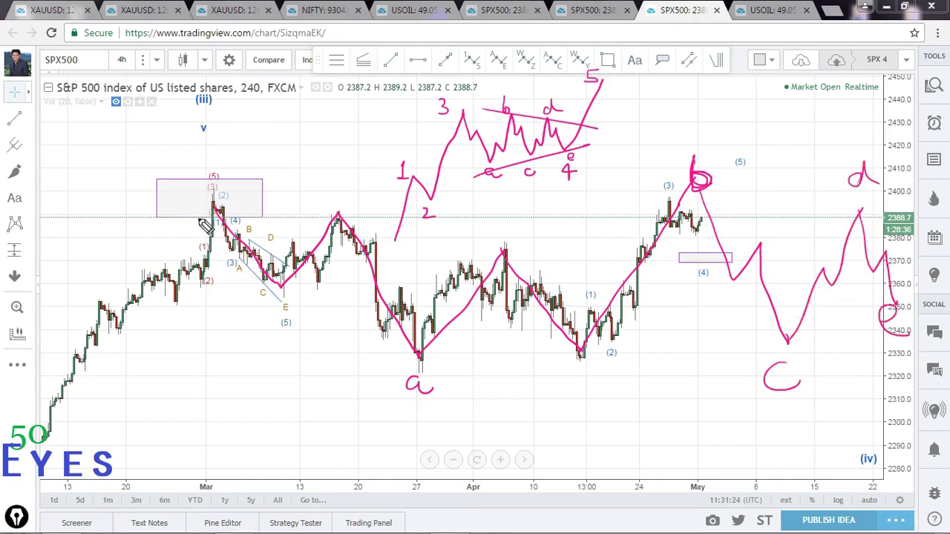
Draw converging boundary lines through the highs and lows of the pattern and write the underlined heading HYPO-2.
mouse_move(198, 183)
left_mouse_down()
mouse_move(416, 181)
mouse_move(933, 203)
left_mouse_up()
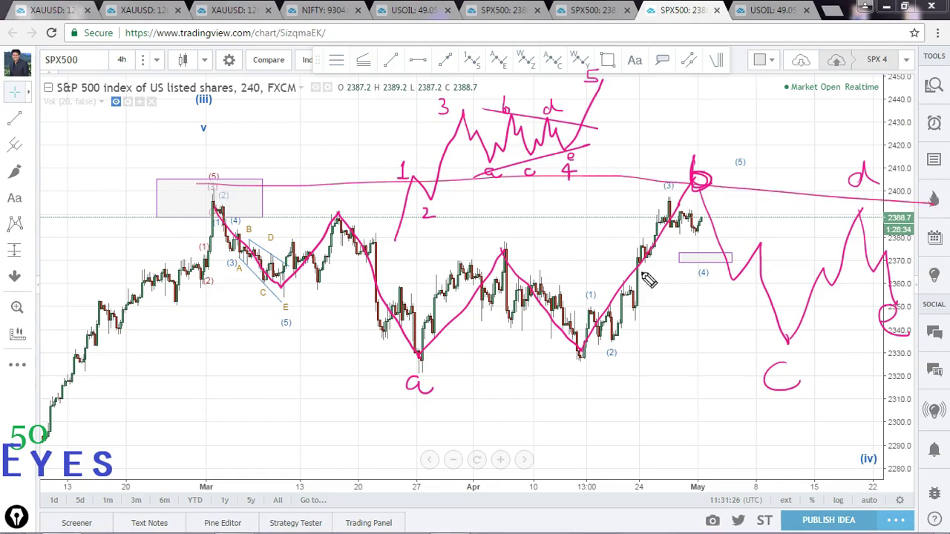
mouse_move(395, 374)
left_mouse_down()
mouse_move(727, 346)
mouse_move(930, 310)
left_mouse_up()
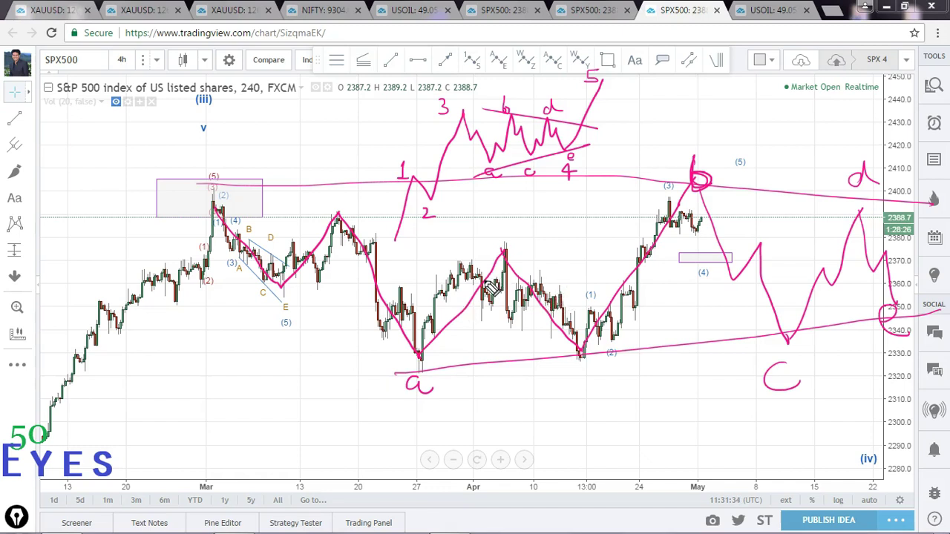
mouse_move(677, 109)
left_mouse_down()
mouse_move(752, 105)
mouse_move(764, 116)
left_mouse_up()
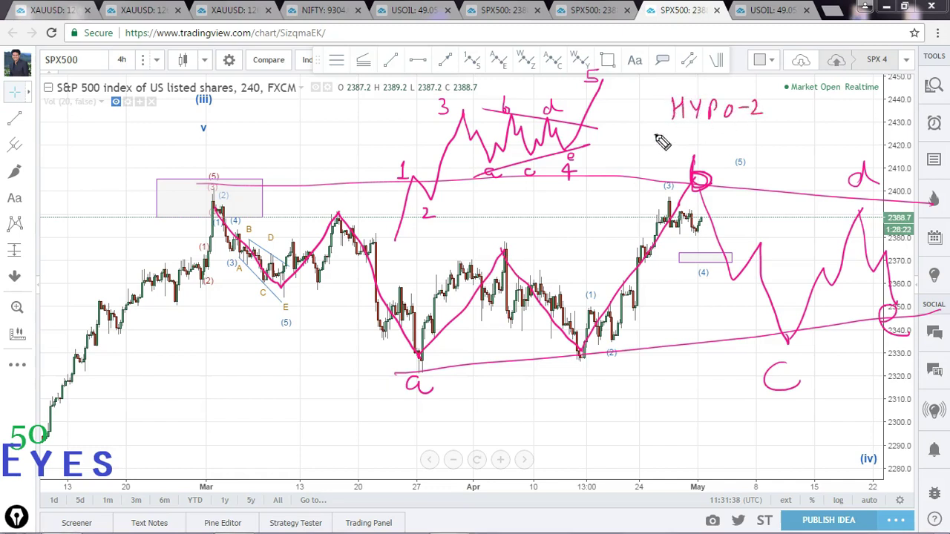
left_click_drag(655, 135, 764, 119)
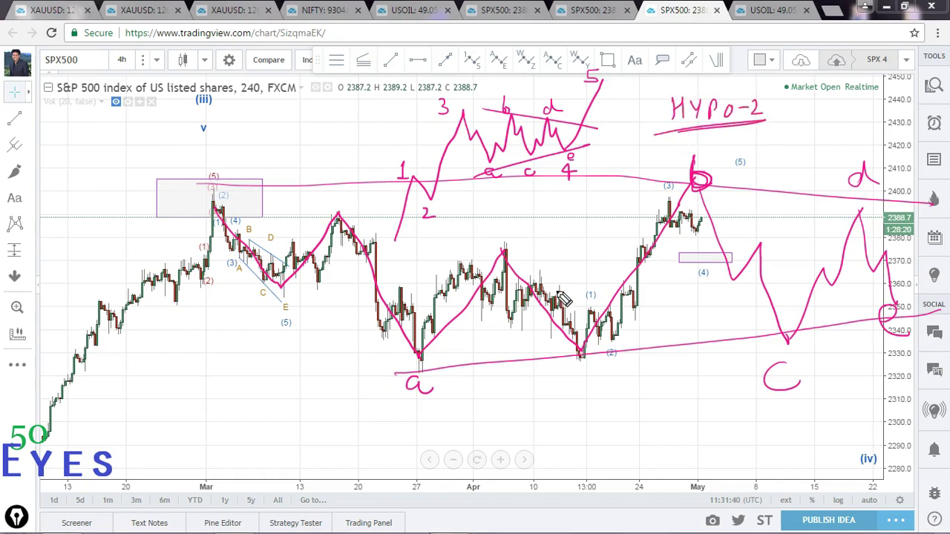
Clear all HYPO-2 marks and reframe the chart with a slightly compressed price scale.
key("ctrl")
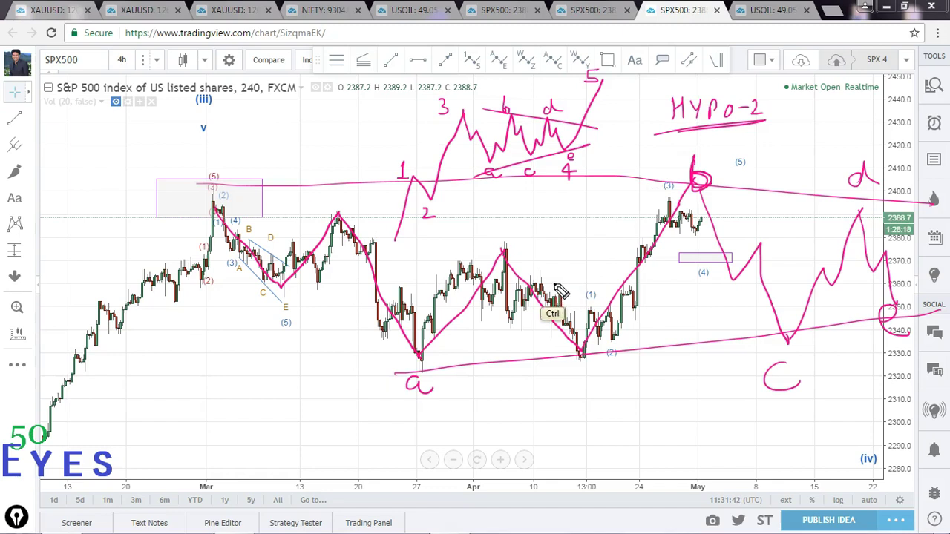
key("ctrl+z")
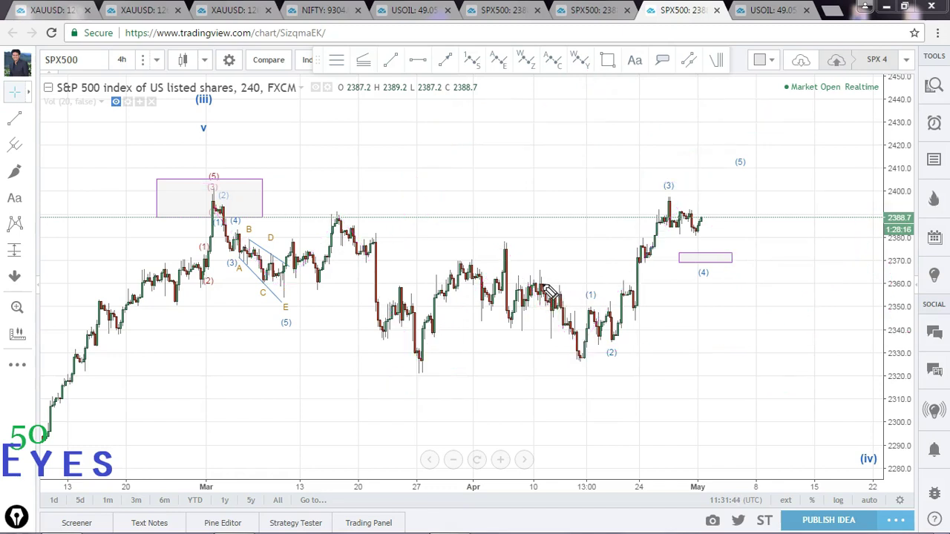
left_click_drag(524, 394, 509, 313)
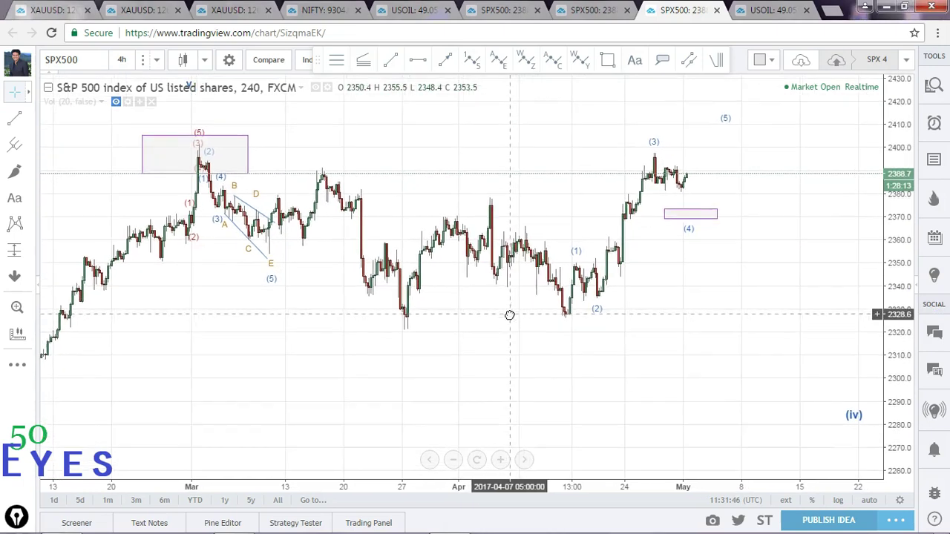
left_click_drag(894, 253, 846, 307)
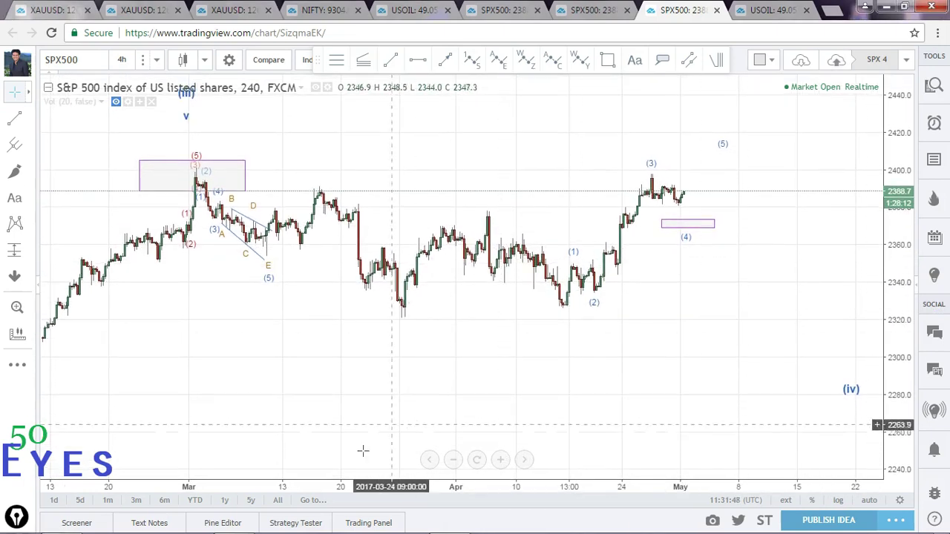
Sketch a schematic rising impulse below the candles, marking waves 1 and 2 and extending the third leg upward.
left_click_drag(356, 451, 420, 403)
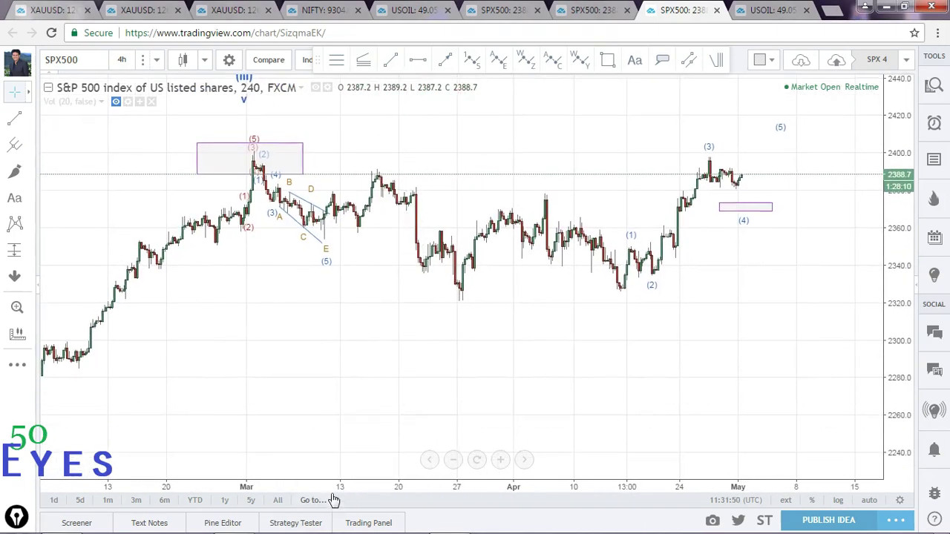
scroll(334, 493, "down", 3)
left_click_drag(544, 382, 375, 373)
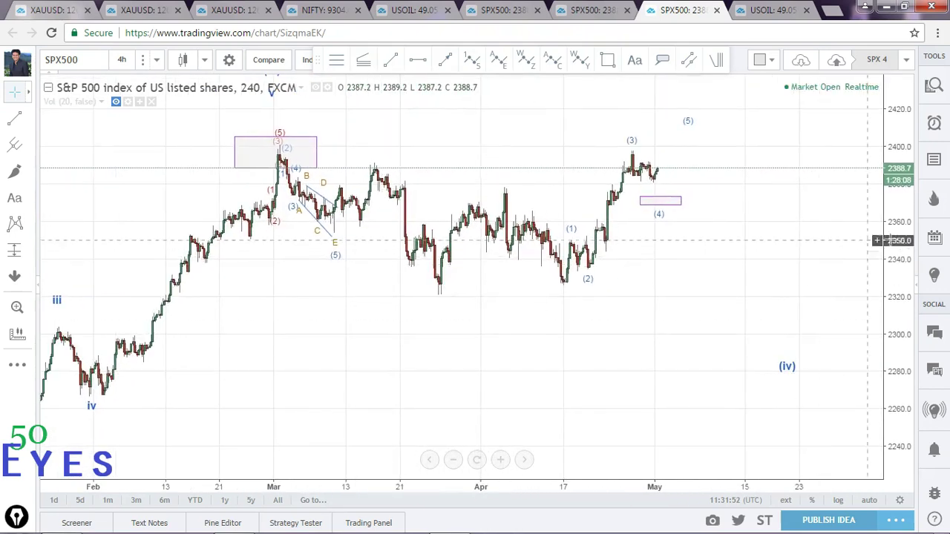
left_click_drag(901, 245, 905, 277)
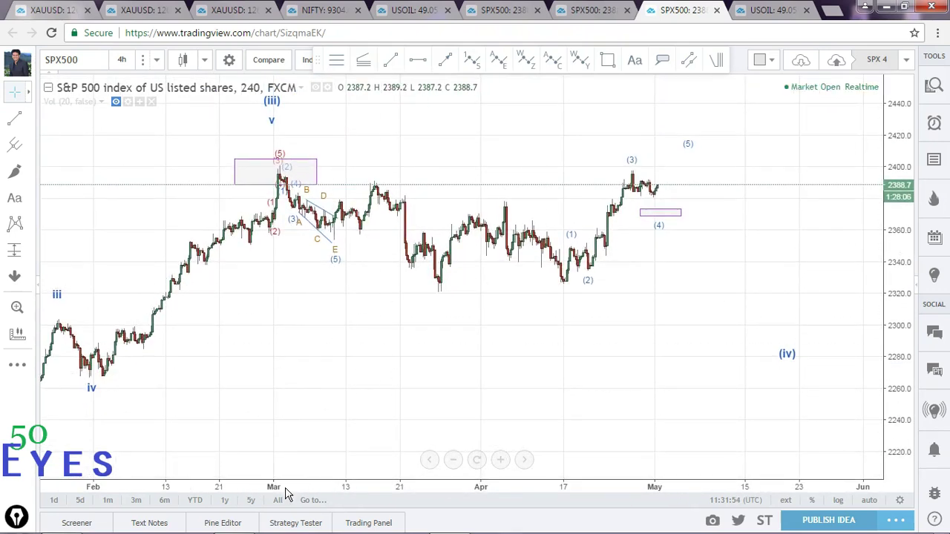
scroll(289, 494, "down", 4)
left_click_drag(406, 435, 374, 342)
key("ctrl")
mouse_move(289, 454)
left_mouse_down()
mouse_move(310, 412)
mouse_move(319, 425)
mouse_move(301, 405)
mouse_move(340, 364)
left_mouse_up()
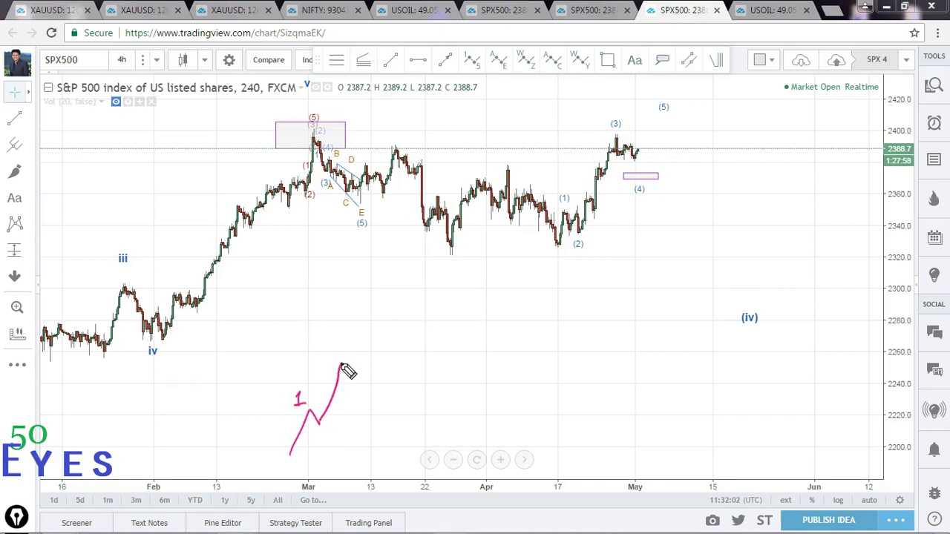
left_click_drag(318, 426, 329, 436)
mouse_move(324, 342)
left_mouse_down()
mouse_move(325, 352)
mouse_move(344, 348)
left_mouse_up()
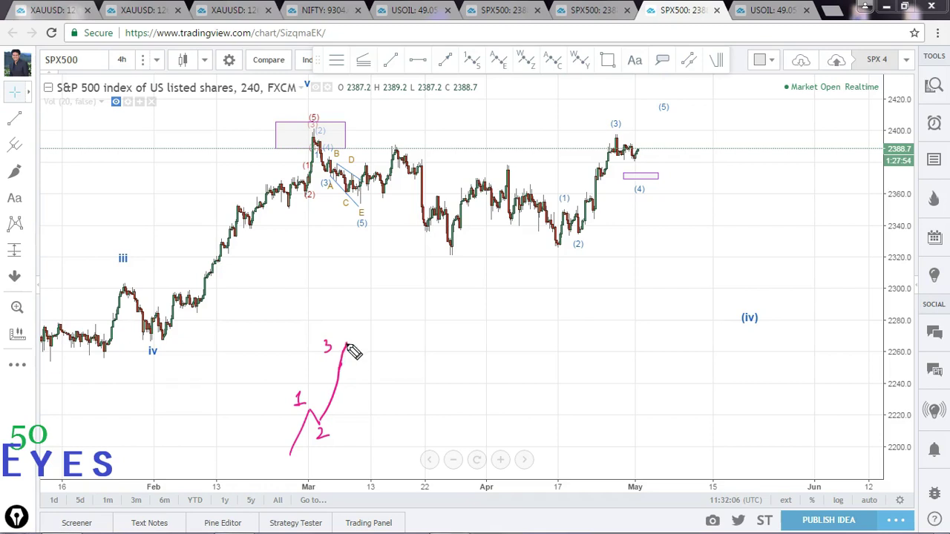
key("ctrl+z")
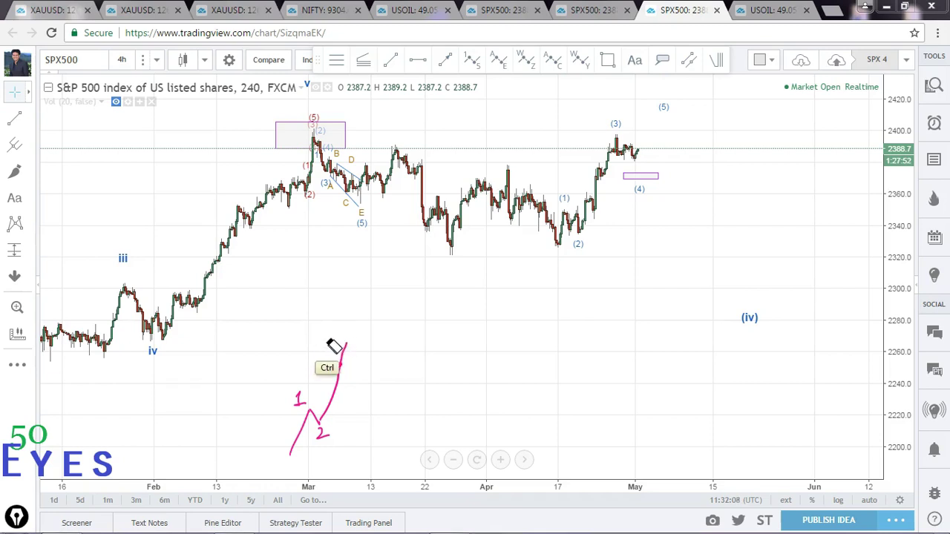
left_click_drag(354, 349, 364, 316)
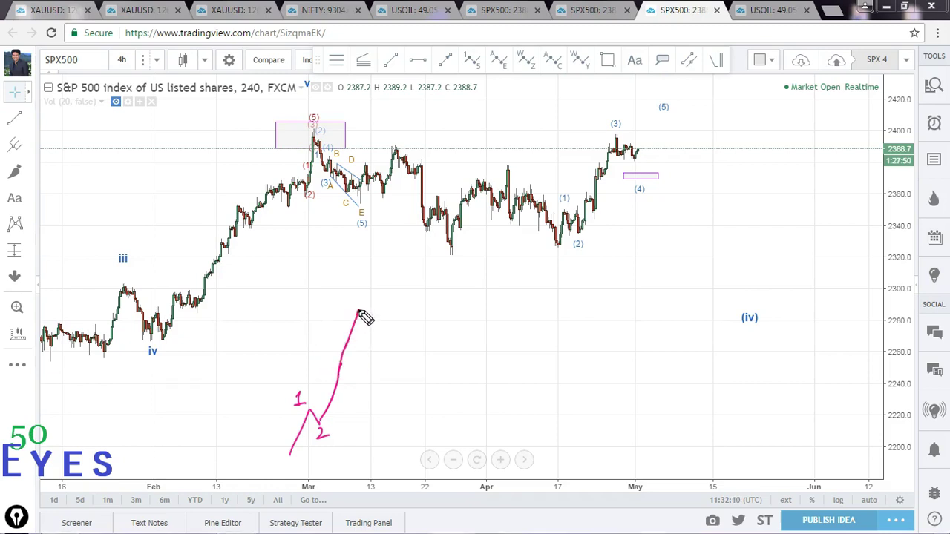
Label the schematic's top 3 and sketch its correction: a decline to a, a bracketed FLAT to b, and a falling leg to c.
mouse_move(344, 264)
left_mouse_down()
mouse_move(346, 280)
mouse_move(413, 346)
left_mouse_up()
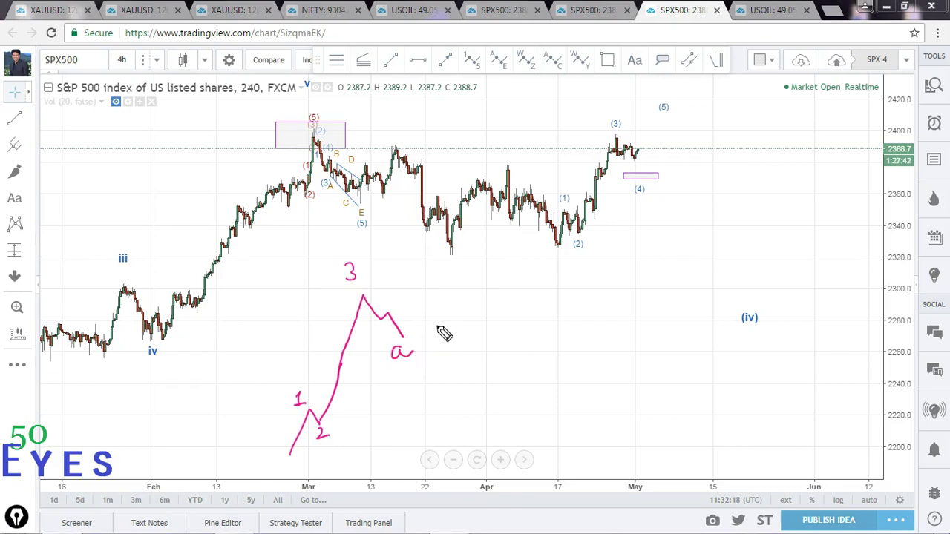
mouse_move(400, 289)
left_mouse_down()
mouse_move(466, 279)
mouse_move(507, 278)
mouse_move(509, 288)
left_mouse_up()
mouse_move(434, 273)
left_mouse_down()
mouse_move(514, 278)
mouse_move(530, 320)
mouse_move(566, 354)
left_mouse_up()
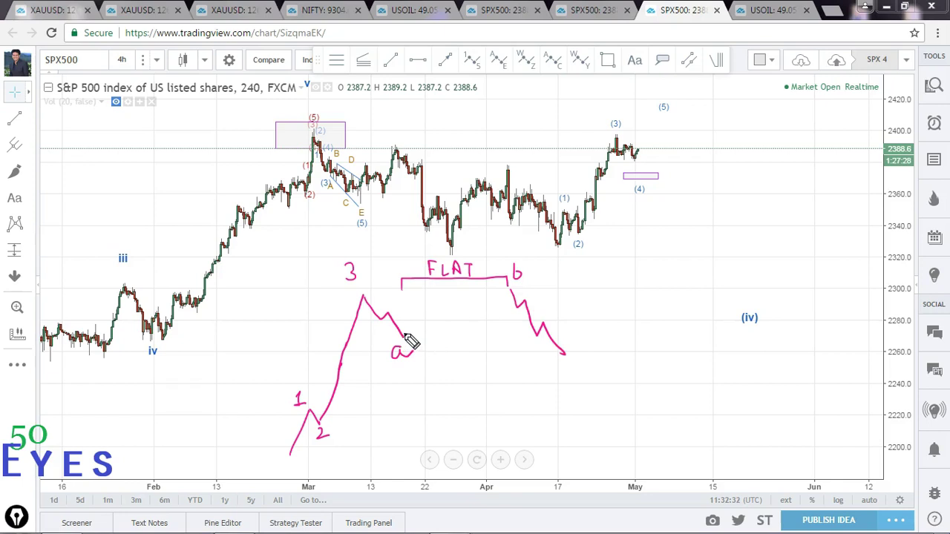
mouse_move(412, 343)
left_mouse_down()
mouse_move(445, 299)
mouse_move(470, 335)
mouse_move(510, 291)
left_mouse_up()
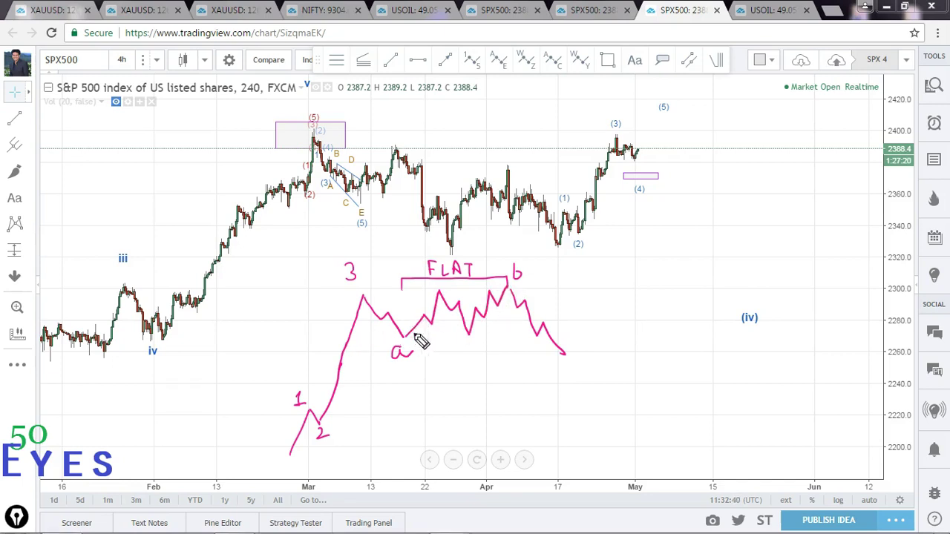
left_click_drag(382, 369, 408, 367)
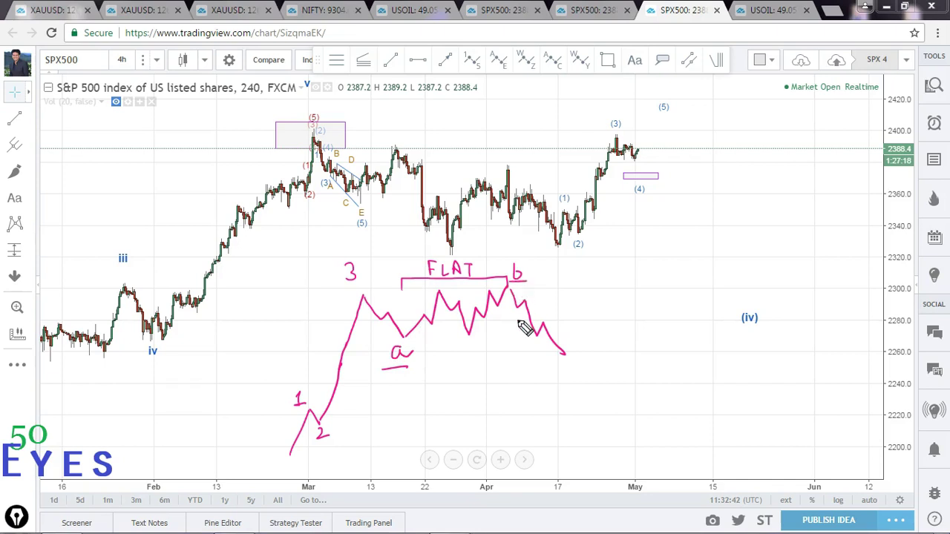
left_click_drag(575, 372, 581, 390)
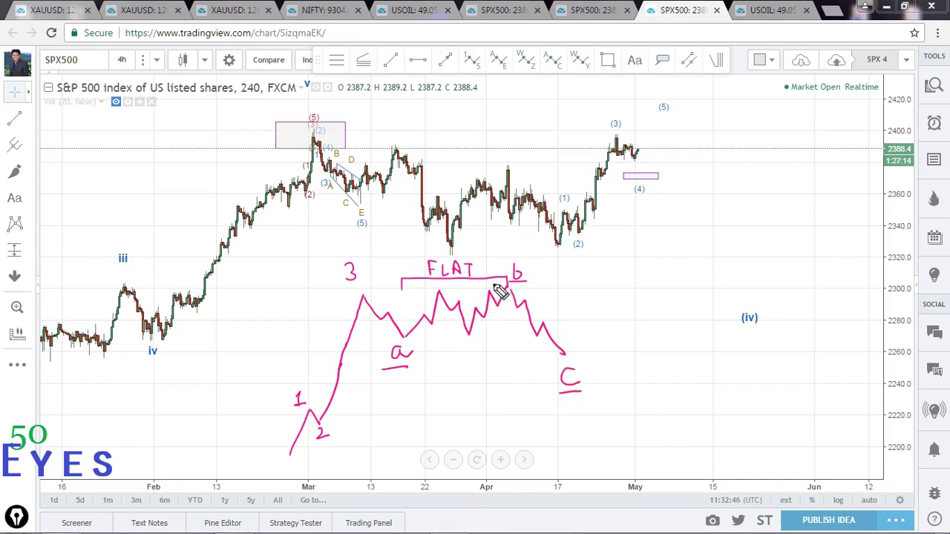
Label the flat's inner swings with dotted a, b and c, and circle the whole schematic correction.
left_click_drag(437, 287, 426, 292)
left_click_drag(469, 338, 474, 346)
left_click_drag(509, 282, 504, 289)
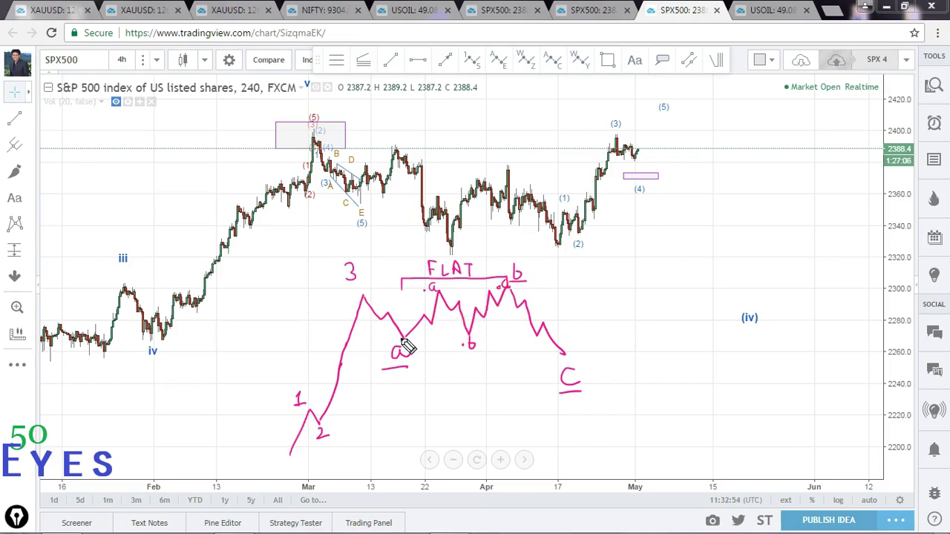
mouse_move(379, 248)
left_mouse_down()
mouse_move(359, 294)
mouse_move(437, 406)
mouse_move(573, 319)
mouse_move(409, 258)
mouse_move(371, 255)
left_mouse_up()
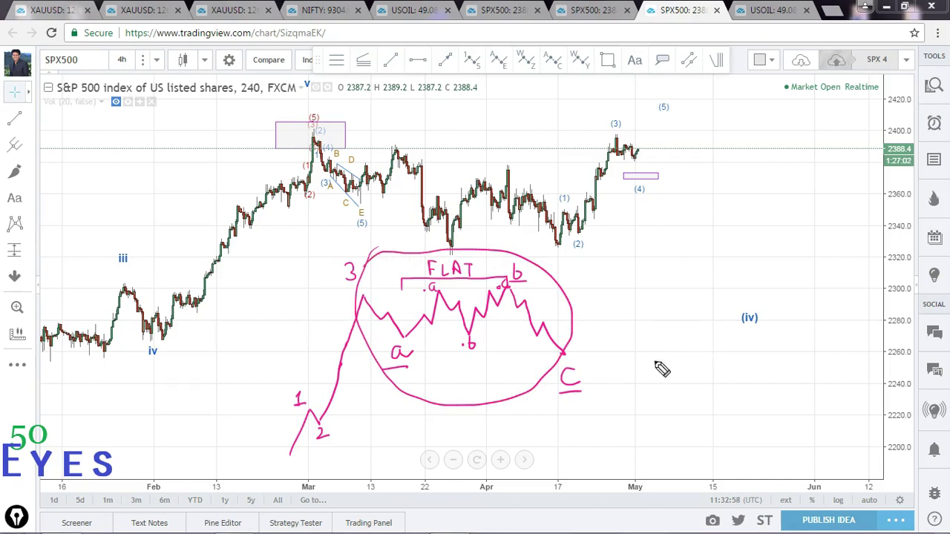
Sketch a simple a-b-c correction below the (iv) label and circle its b leg.
mouse_move(652, 347)
left_mouse_down()
mouse_move(674, 407)
mouse_move(705, 358)
mouse_move(739, 407)
left_mouse_up()
left_click_drag(667, 432, 677, 427)
left_click_drag(688, 331, 691, 348)
mouse_move(742, 410)
left_mouse_down()
mouse_move(733, 419)
mouse_move(751, 423)
left_mouse_up()
mouse_move(708, 364)
left_mouse_down()
mouse_move(674, 373)
mouse_move(670, 410)
mouse_move(701, 362)
left_mouse_up()
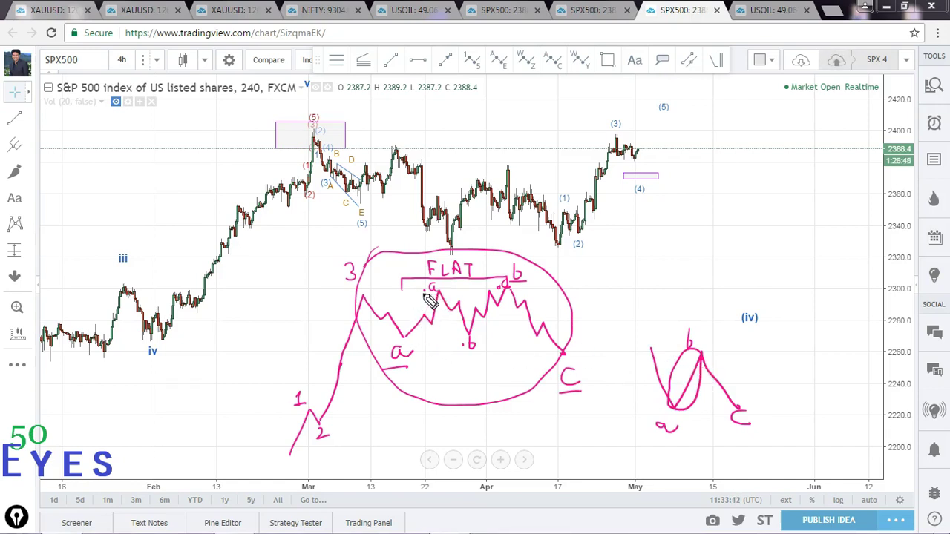
Underline the flat's inner labels, remove the large circle, and mark the late-March low on the candles as an underlined a.
left_click_drag(468, 355, 480, 354)
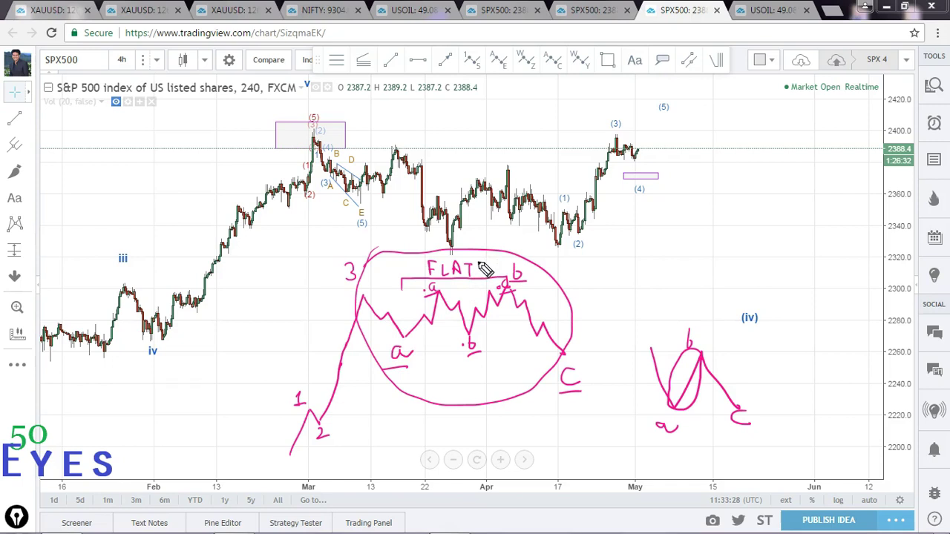
left_click(566, 289)
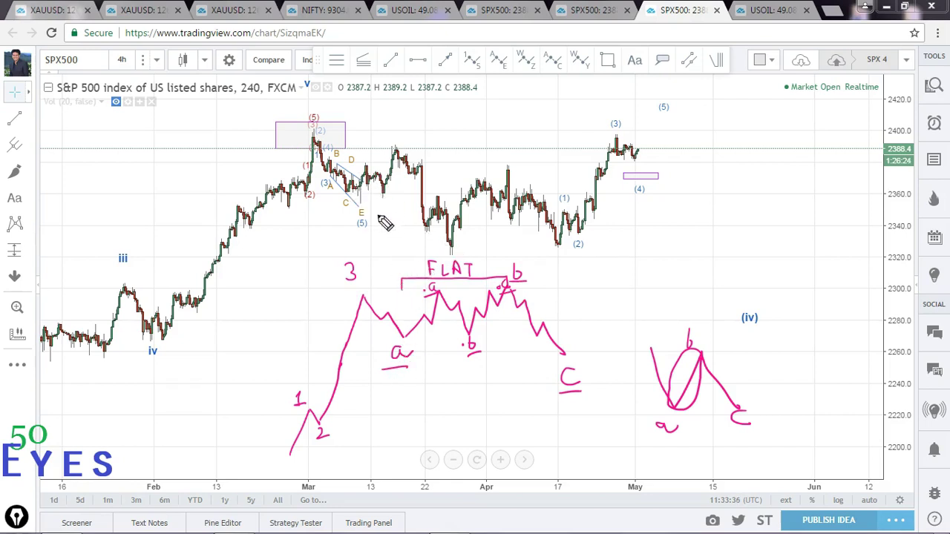
mouse_move(440, 250)
left_mouse_down()
mouse_move(460, 251)
mouse_move(428, 245)
mouse_move(444, 248)
left_mouse_up()
left_click_drag(386, 375, 409, 372)
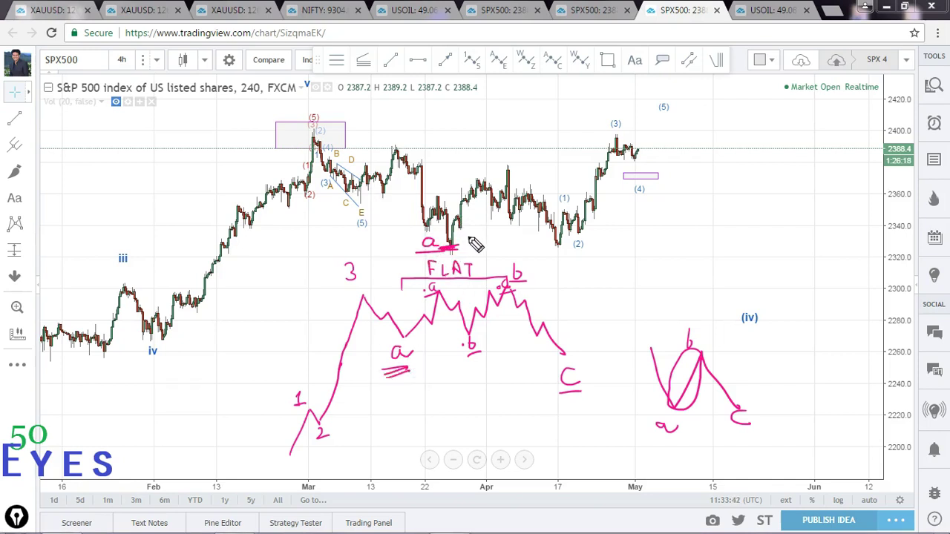
Trace the swings from the late-March low to a high labelled dotted a and down to a mid-April low labelled dotted b.
mouse_move(451, 248)
left_mouse_down()
mouse_move(508, 170)
mouse_move(508, 154)
mouse_move(562, 254)
left_mouse_up()
left_click(486, 152)
left_click(546, 251)
left_click_drag(468, 358, 483, 354)
left_click_drag(468, 364, 484, 360)
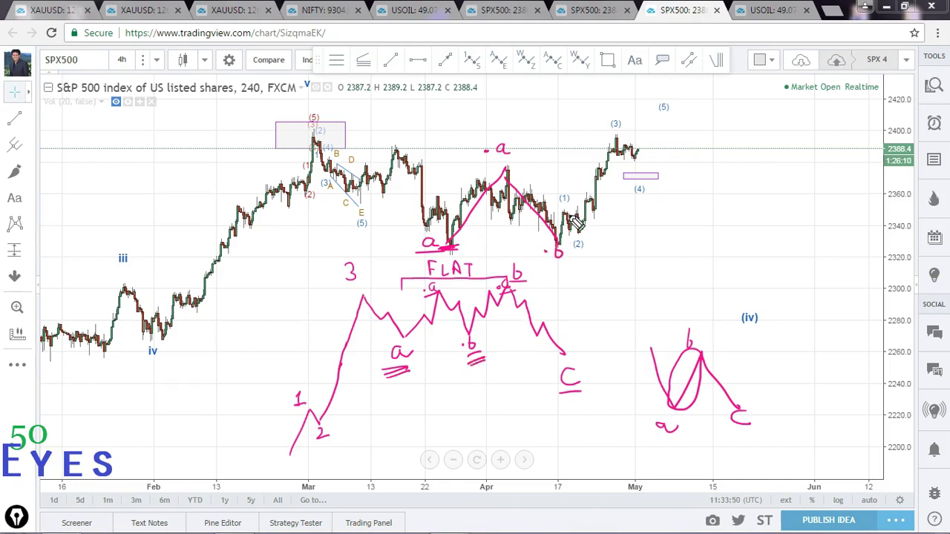
Trace the rally to a projected high marked dotted c and b, and sketch a five-leg decline toward (iv).
left_click_drag(561, 243, 620, 151)
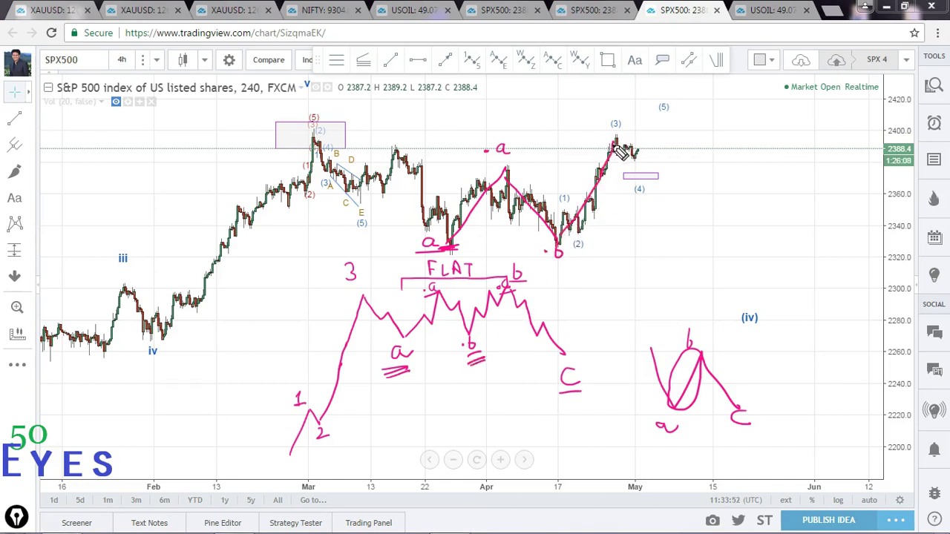
mouse_move(615, 138)
left_mouse_down()
mouse_move(627, 116)
mouse_move(615, 111)
left_mouse_up()
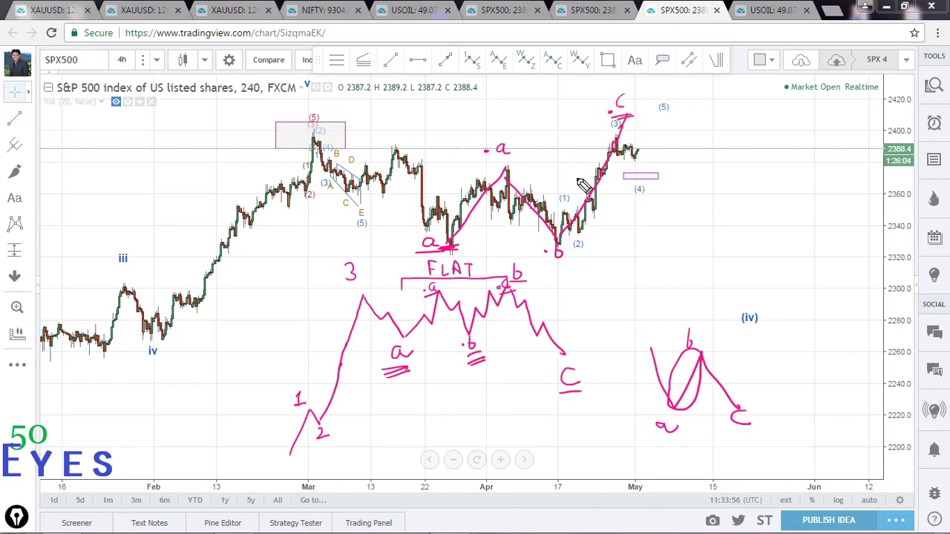
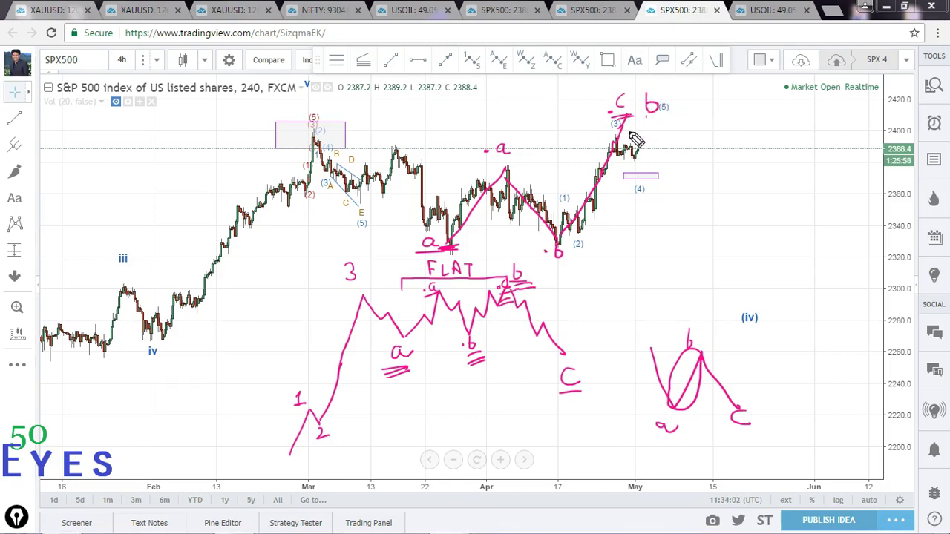
mouse_move(546, 301)
left_mouse_down()
mouse_move(509, 349)
mouse_move(550, 313)
left_mouse_up()
mouse_move(628, 141)
left_mouse_down()
mouse_move(647, 159)
mouse_move(671, 160)
mouse_move(694, 212)
mouse_move(707, 191)
mouse_move(748, 288)
left_mouse_up()
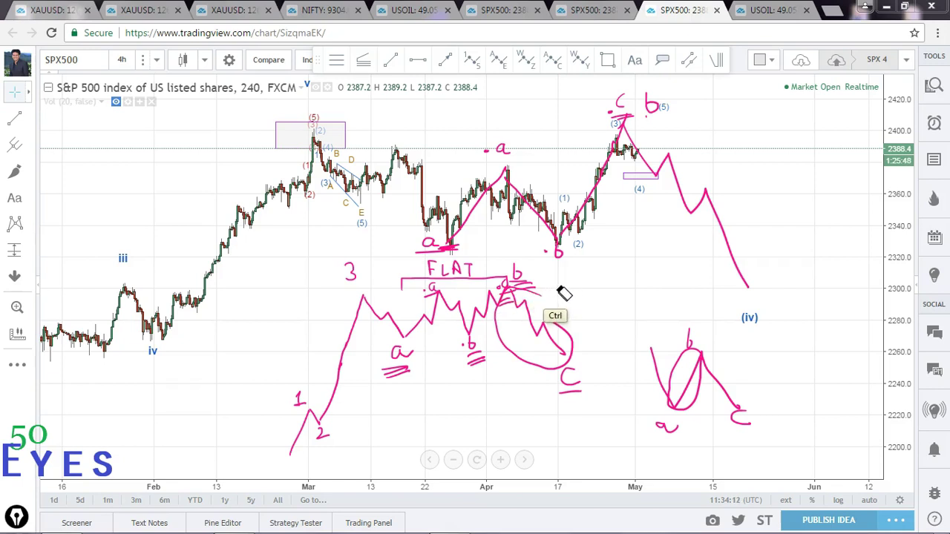
Erase the schematic impulse with its flat and the small a-b-c sketch below the candles.
mouse_move(564, 294)
left_mouse_down()
mouse_move(455, 350)
mouse_move(386, 277)
mouse_move(469, 299)
mouse_move(377, 361)
mouse_move(310, 462)
left_mouse_up()
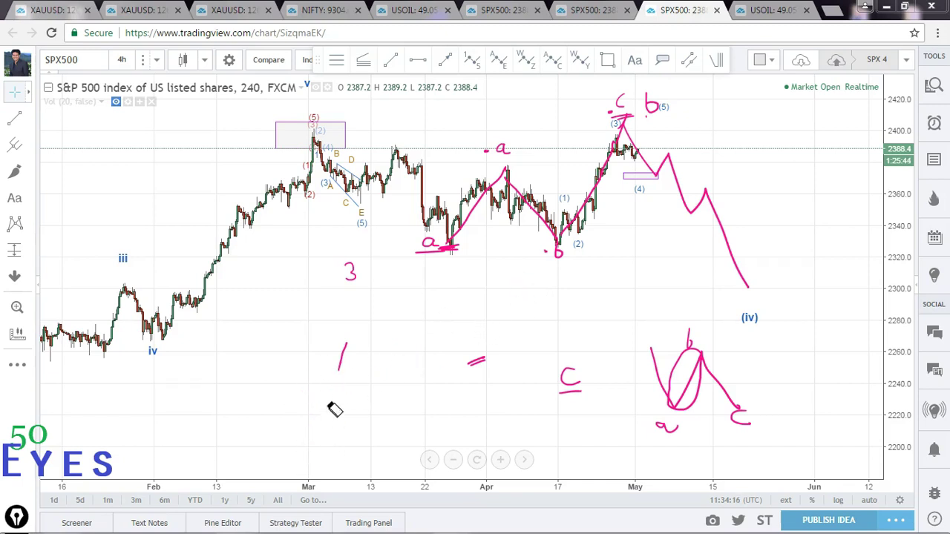
left_click_drag(340, 278, 364, 358)
mouse_move(506, 379)
left_mouse_down()
mouse_move(593, 378)
mouse_move(690, 437)
left_mouse_up()
left_click_drag(690, 358, 747, 422)
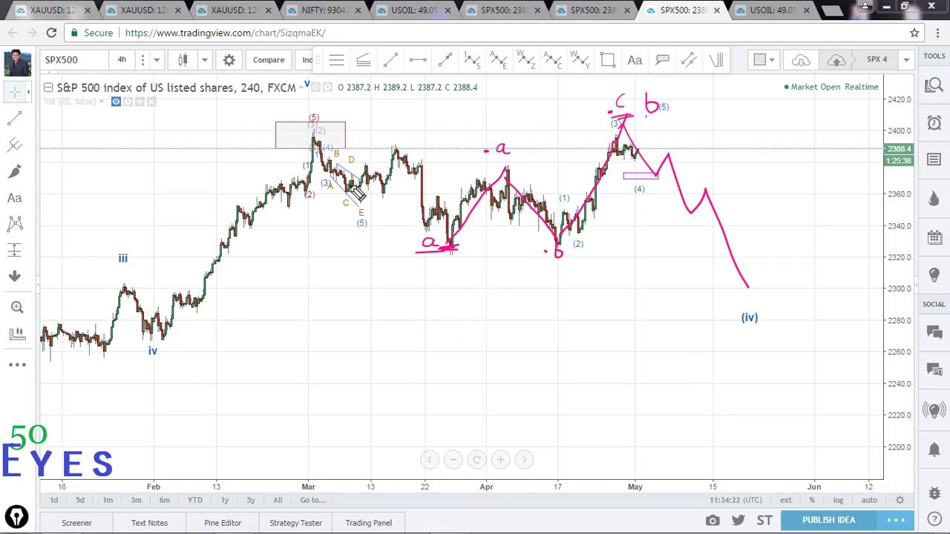
Trace the swings from the March peak down to low a, and underline dotted a, dotted b and the projected high b.
mouse_move(319, 147)
left_mouse_down()
mouse_move(375, 187)
mouse_move(397, 149)
mouse_move(430, 204)
mouse_move(434, 245)
left_mouse_up()
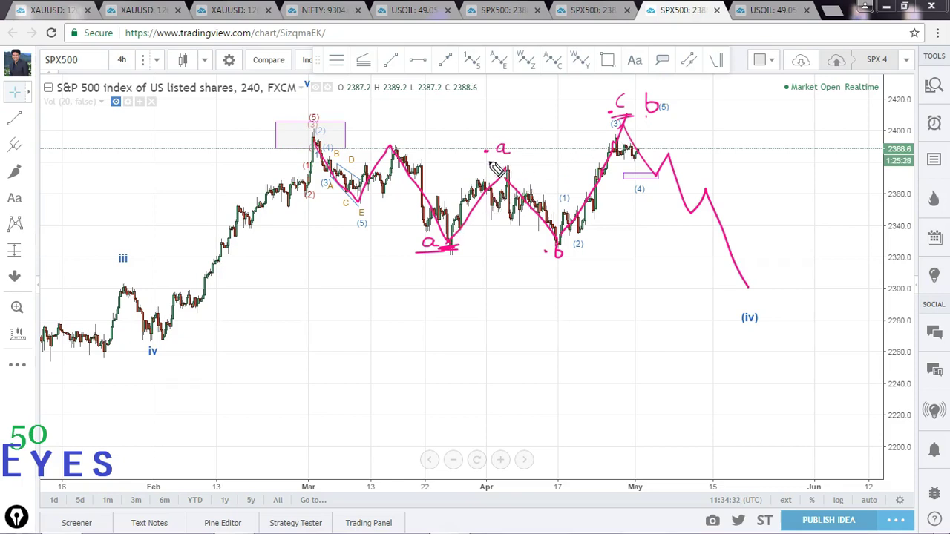
left_click_drag(491, 158, 510, 157)
left_click_drag(547, 269, 571, 267)
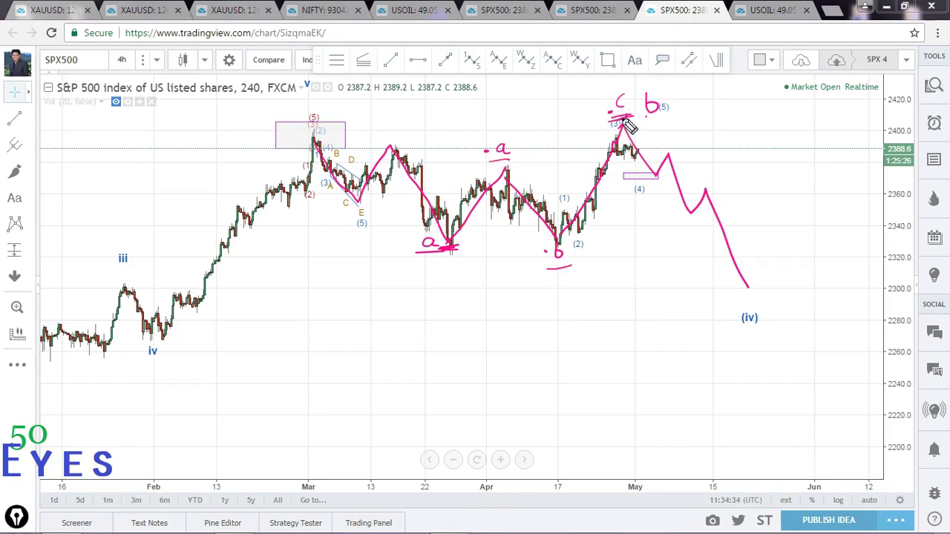
left_click_drag(647, 116, 675, 114)
Retrace the projected decline from high b and underline the (iv) target label.
mouse_move(627, 137)
left_mouse_down()
mouse_move(656, 178)
mouse_move(684, 190)
mouse_move(707, 186)
mouse_move(748, 288)
left_mouse_up()
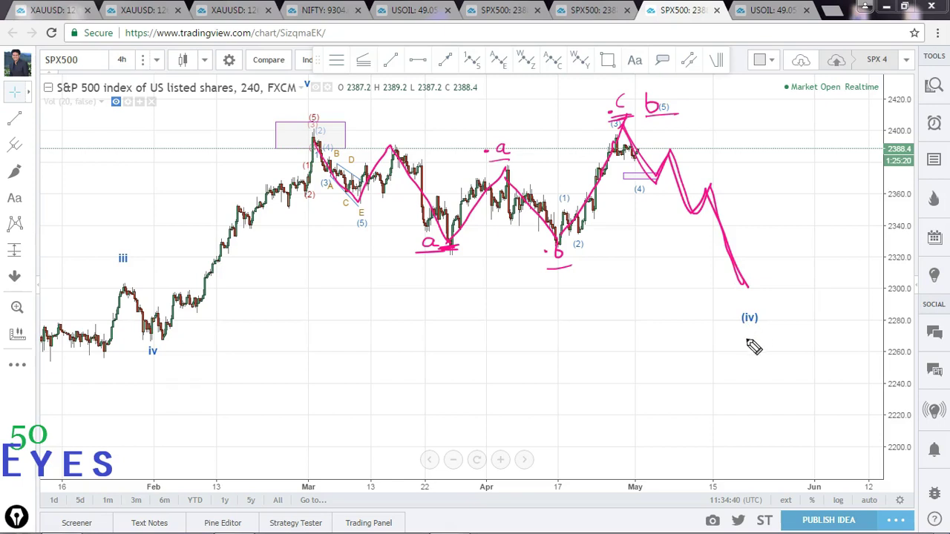
left_click_drag(741, 333, 764, 332)
left_click_drag(730, 341, 759, 333)
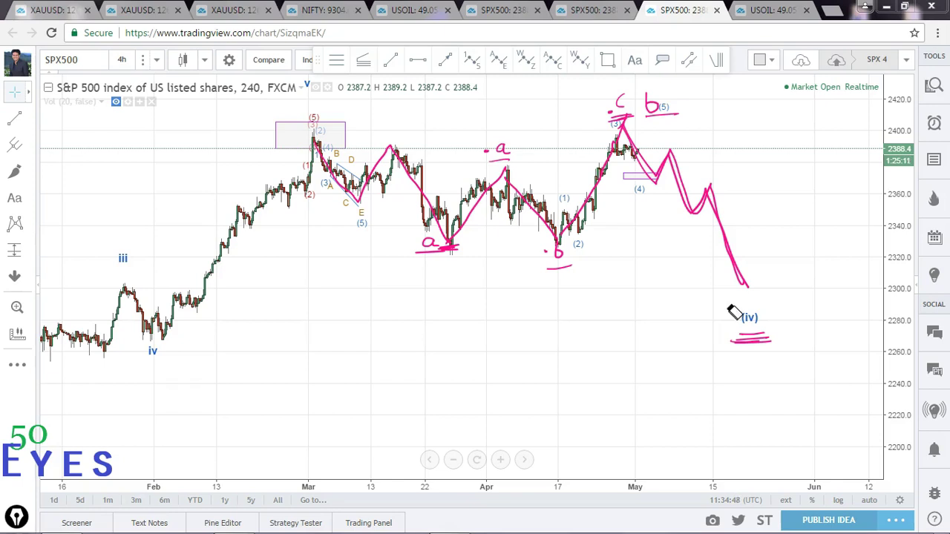
Clear the freehand marks and place a Trend-Based Fib Extension from about 2401.0 down to 2321.8 and up to about 2408.9.
key("e")
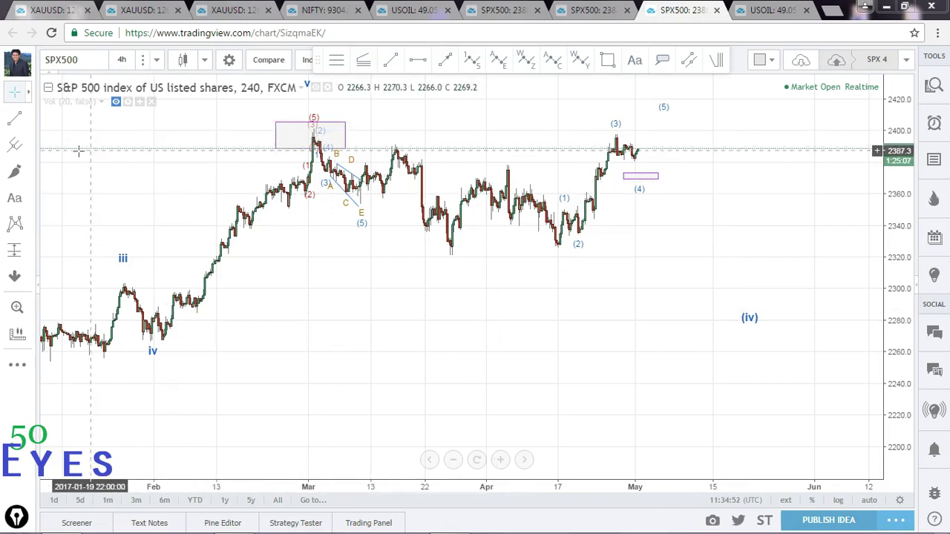
left_click(29, 145)
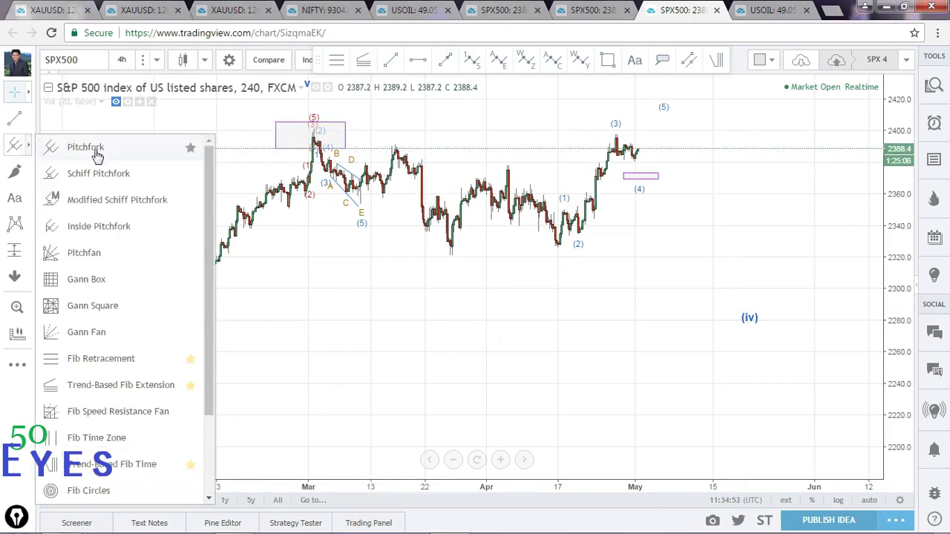
left_click(142, 384)
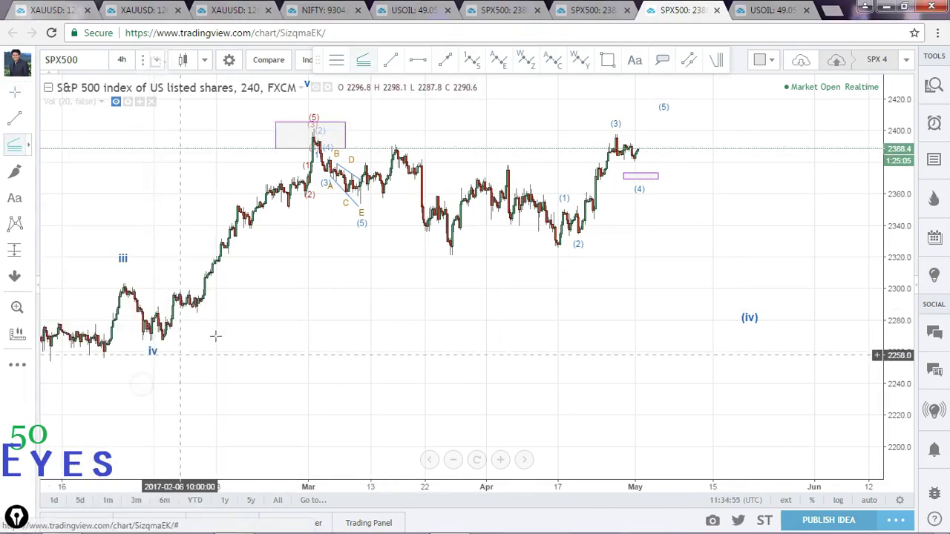
left_click(280, 129)
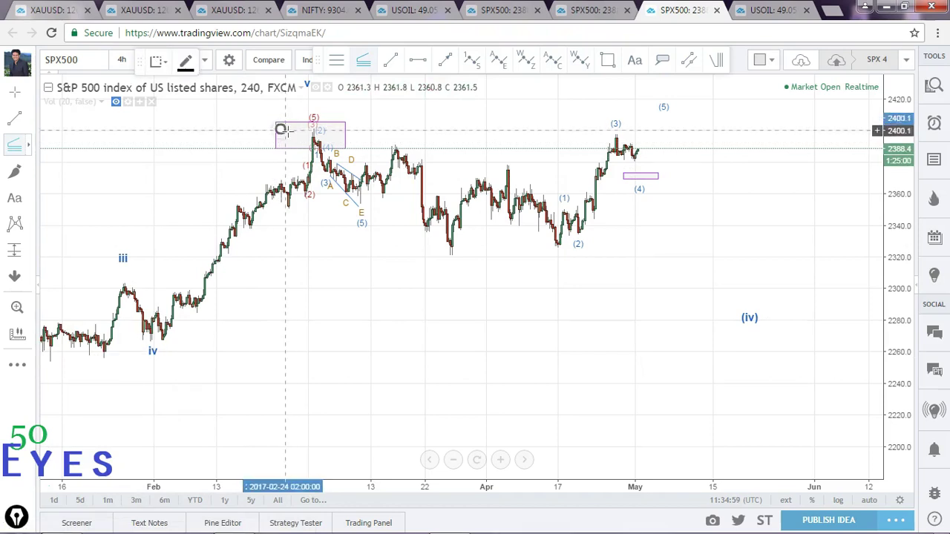
left_click(440, 254)
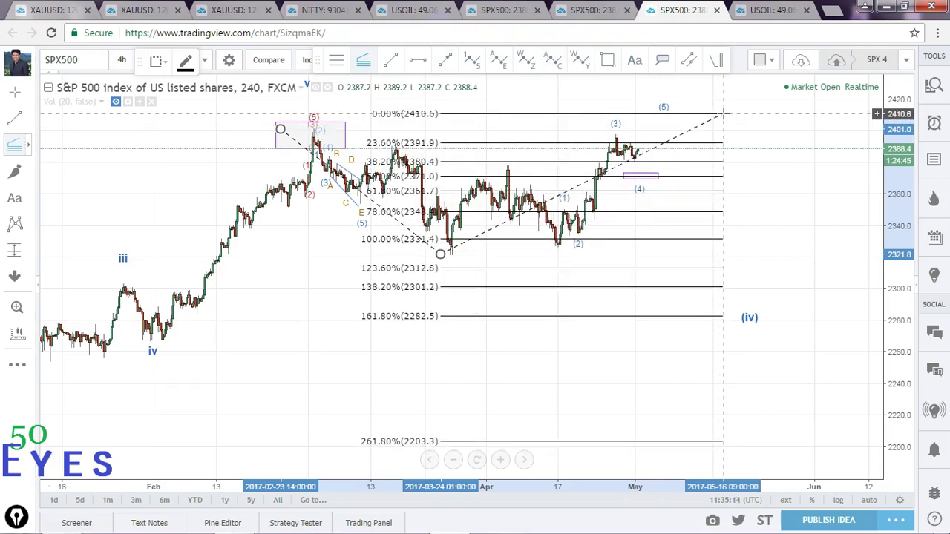
left_click(723, 115)
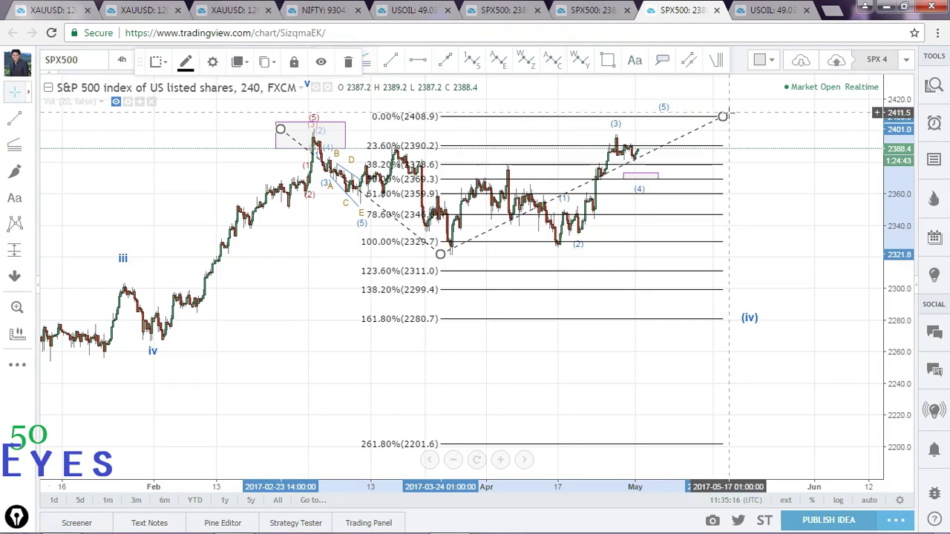
Set the extension's last anchor at about 2410.6 and handwrite underlined targets 2330 and 2282 beside the 100% and 161.8% levels.
left_click_drag(726, 112, 723, 113)
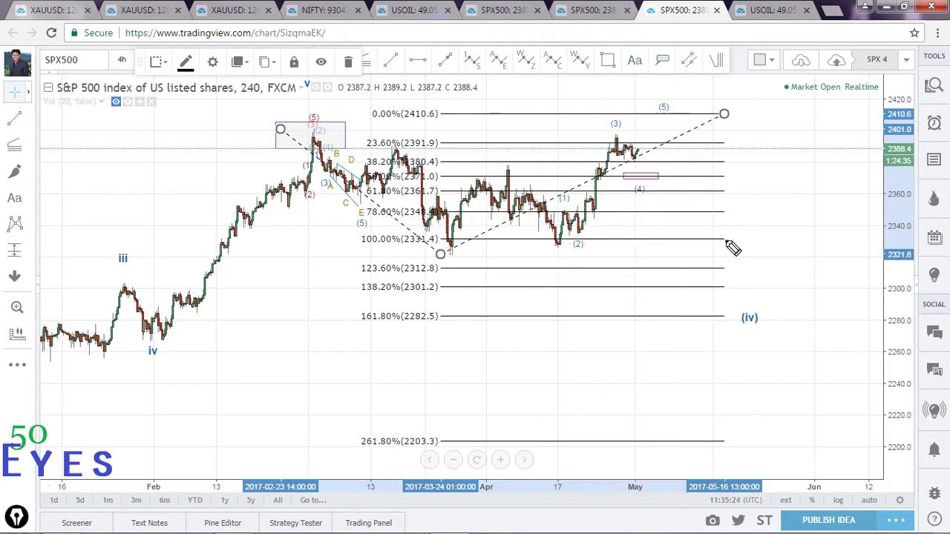
left_click_drag(729, 236, 757, 247)
left_click_drag(771, 236, 777, 250)
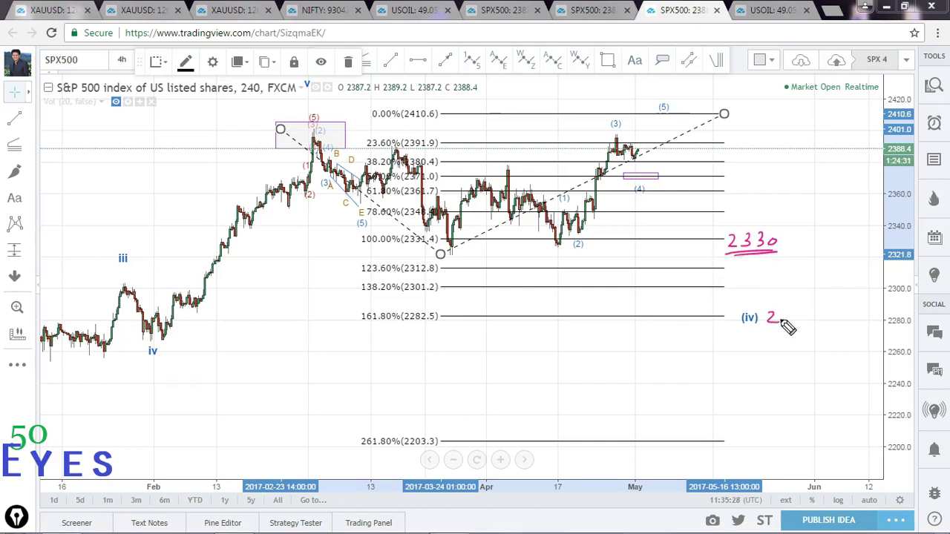
left_click_drag(799, 315, 822, 320)
left_click_drag(761, 337, 838, 335)
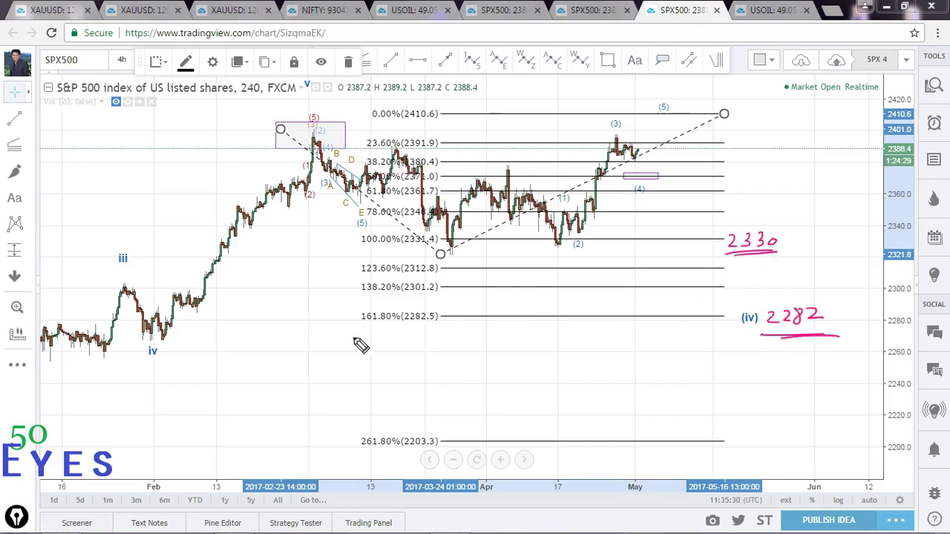
Underline the 161.8% and 100% level labels, and sketch the projected path up to (5) and down past the 2330 note.
left_click_drag(340, 340, 435, 328)
left_click_drag(344, 250, 433, 243)
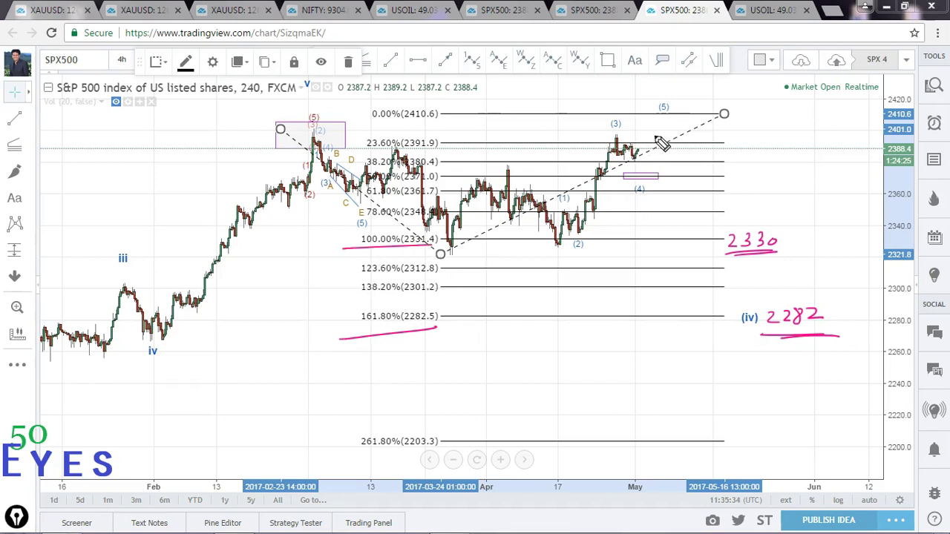
mouse_move(643, 149)
left_mouse_down()
mouse_move(672, 116)
mouse_move(682, 178)
mouse_move(697, 153)
mouse_move(721, 256)
mouse_move(731, 236)
mouse_move(738, 284)
left_mouse_up()
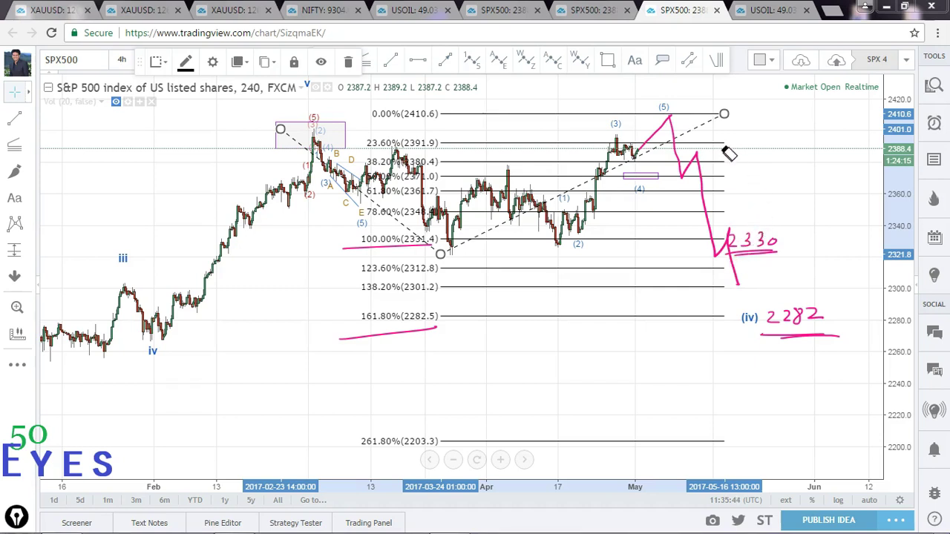
Delete the Trend-Based Fib Extension and clear all freehand marks from the chart.
left_click_drag(723, 114, 727, 117)
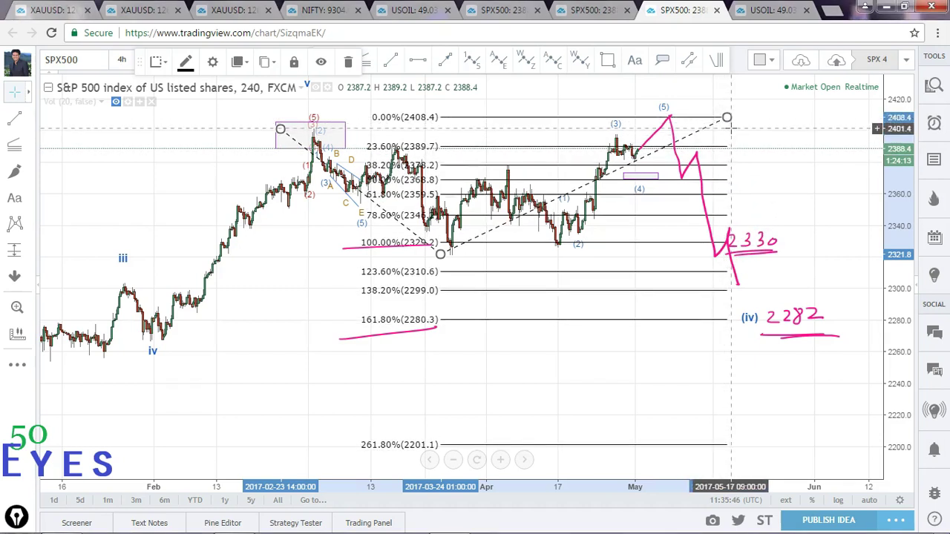
key("Delete")
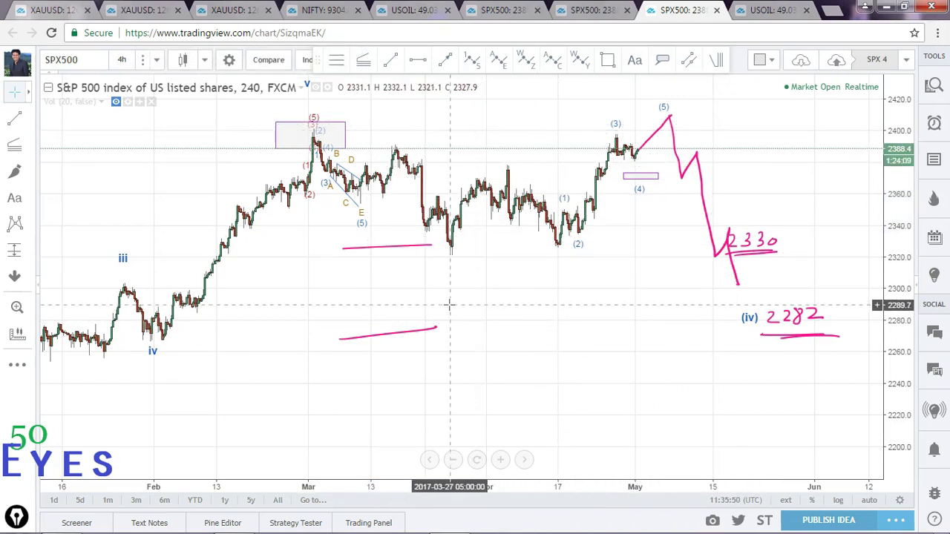
key("ctrl+z")
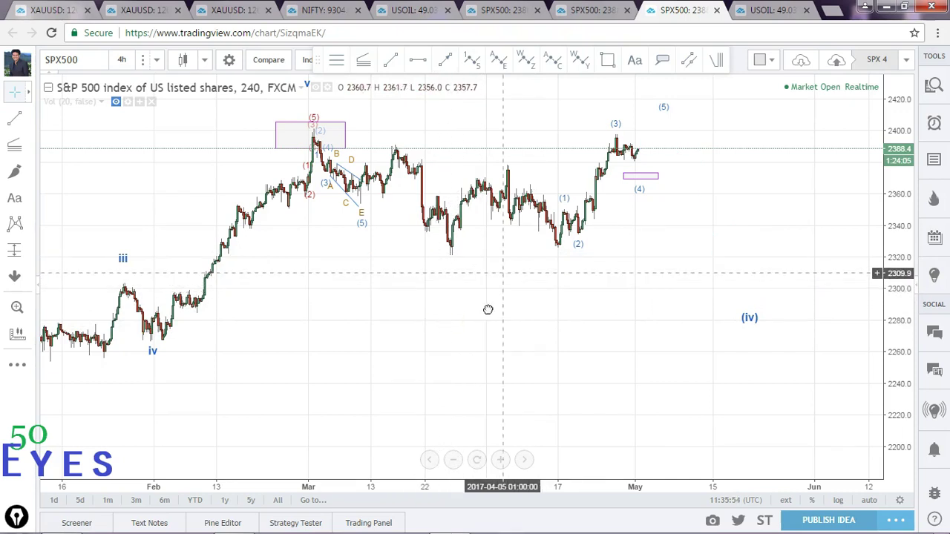
Handwrite (iv) at the late-March low and trace an upward impulse from it, labelled 1, 2, 3 and 5.
left_click_drag(488, 310, 480, 329)
key("ctrl")
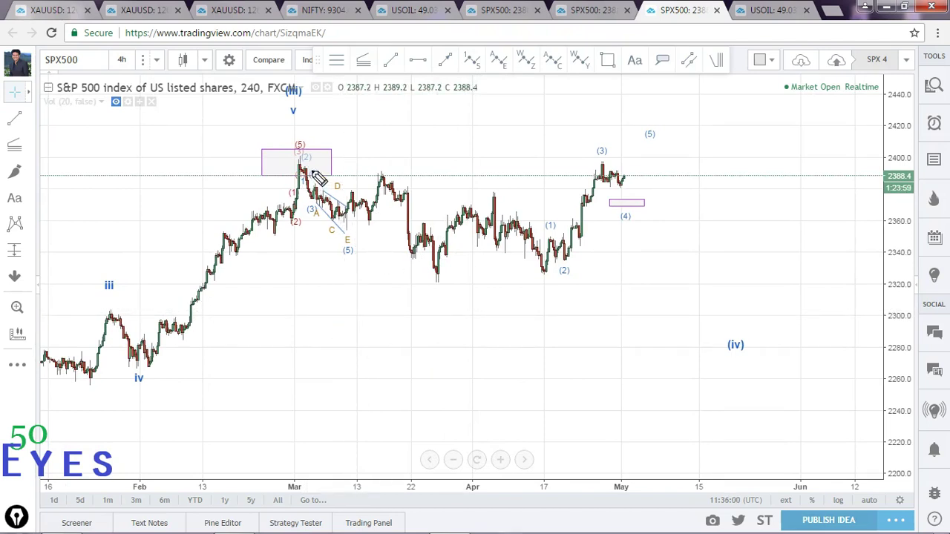
mouse_move(413, 295)
left_mouse_down()
mouse_move(413, 305)
mouse_move(432, 293)
left_mouse_up()
mouse_move(437, 291)
left_mouse_down()
mouse_move(440, 308)
mouse_move(401, 314)
left_mouse_up()
mouse_move(437, 264)
left_mouse_down()
mouse_move(498, 195)
mouse_move(484, 184)
left_mouse_up()
left_click_drag(538, 283, 566, 291)
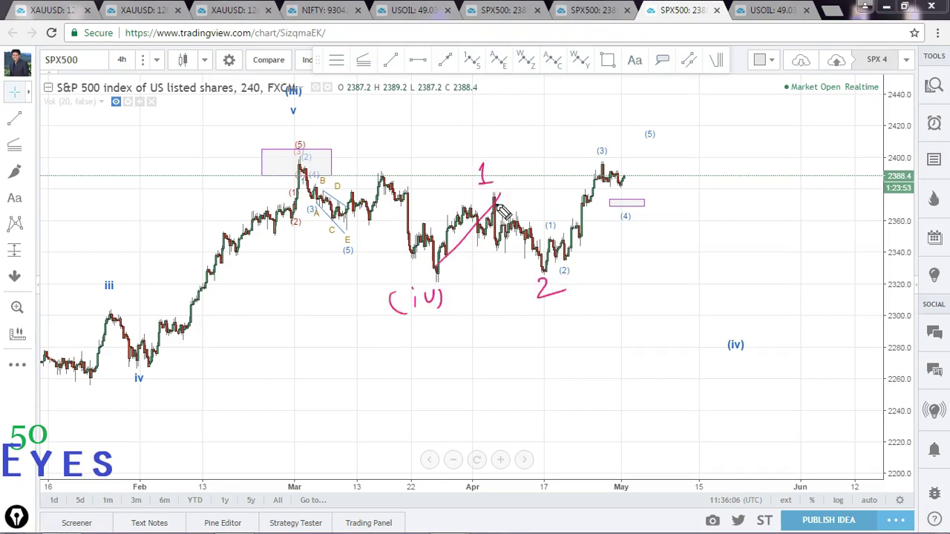
mouse_move(493, 196)
left_mouse_down()
mouse_move(556, 270)
mouse_move(642, 113)
mouse_move(616, 117)
mouse_move(671, 156)
mouse_move(714, 67)
mouse_move(733, 58)
mouse_move(742, 71)
left_mouse_up()
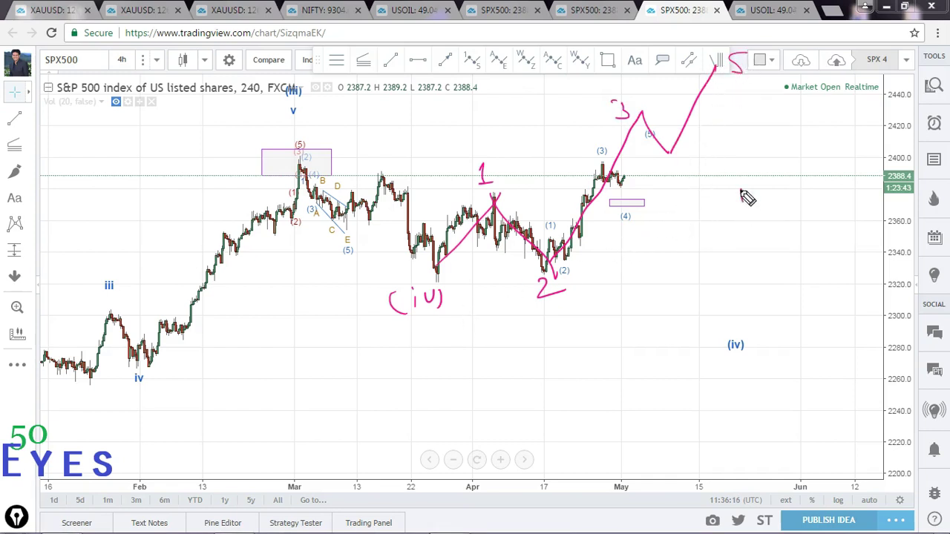
Handwrite the heading HYPO-1 beside the latest candles and double-underline it.
mouse_move(741, 190)
left_mouse_down()
mouse_move(775, 207)
mouse_move(788, 198)
mouse_move(817, 208)
left_mouse_up()
left_click_drag(824, 197, 834, 216)
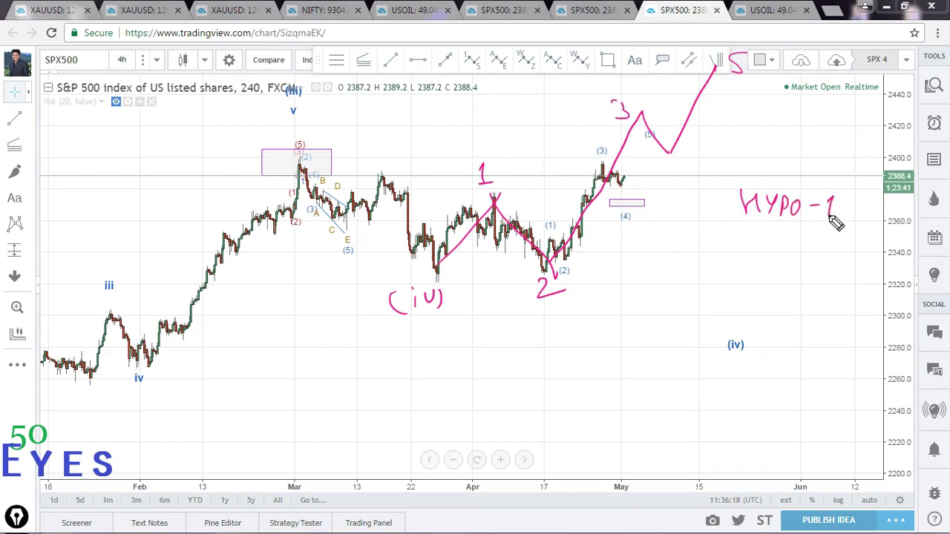
mouse_move(730, 234)
left_mouse_down()
mouse_move(843, 232)
mouse_move(772, 238)
left_mouse_up()
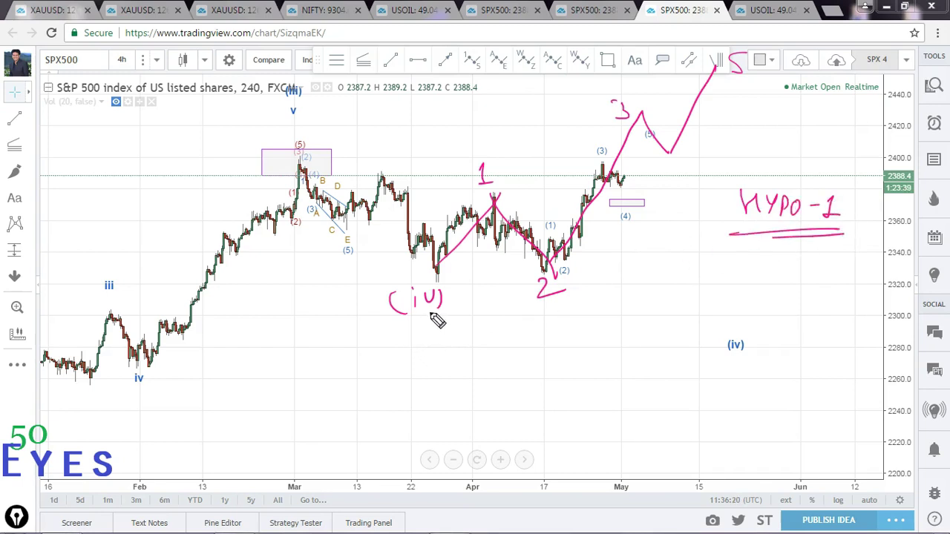
Erase the impulse count and sketch an a-b-c-d-e correction from the late-March low, projecting its swings beyond the latest candles.
mouse_move(487, 304)
left_mouse_down()
mouse_move(468, 182)
mouse_move(577, 232)
mouse_move(643, 170)
mouse_move(680, 90)
mouse_move(602, 122)
mouse_move(493, 219)
mouse_move(361, 303)
left_mouse_up()
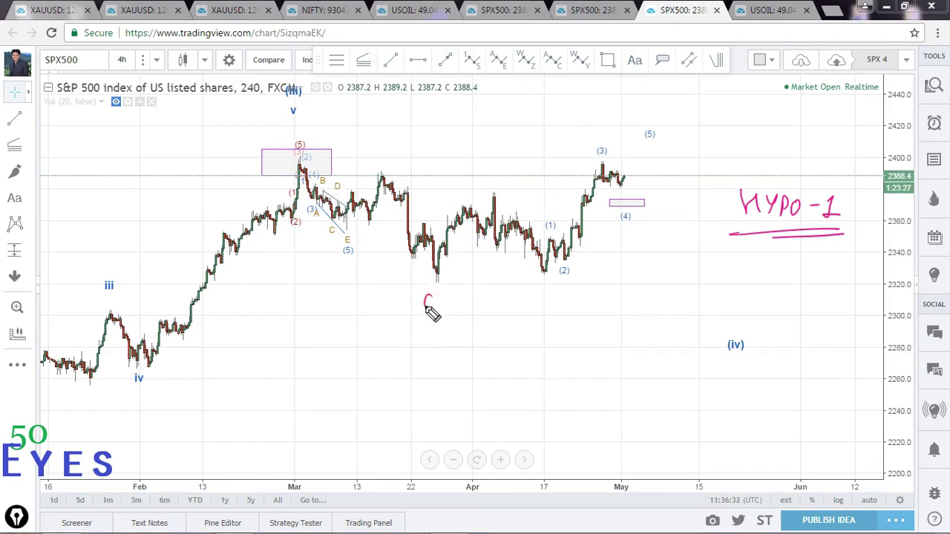
left_click_drag(443, 298, 449, 305)
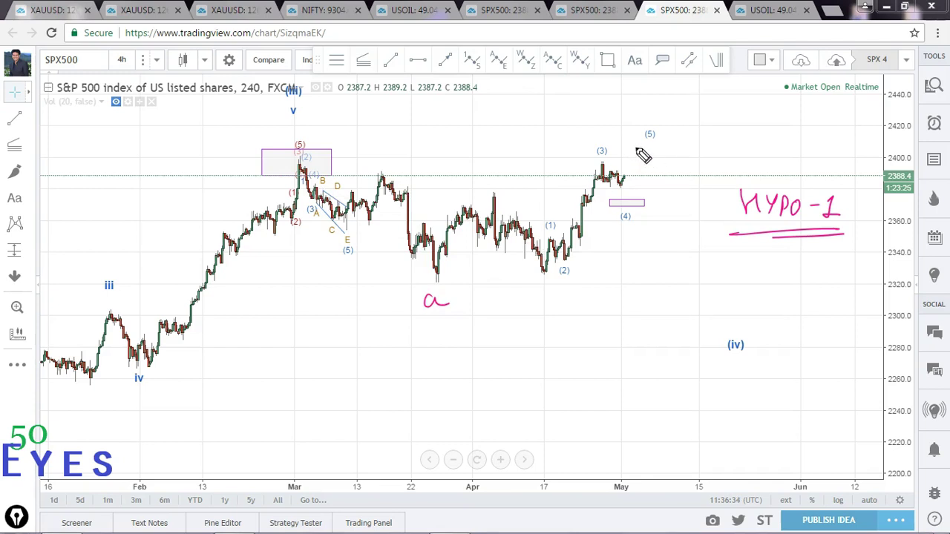
left_click_drag(638, 158, 698, 245)
mouse_move(708, 261)
left_mouse_down()
mouse_move(689, 265)
mouse_move(709, 276)
mouse_move(757, 157)
mouse_move(786, 256)
mouse_move(803, 267)
left_mouse_up()
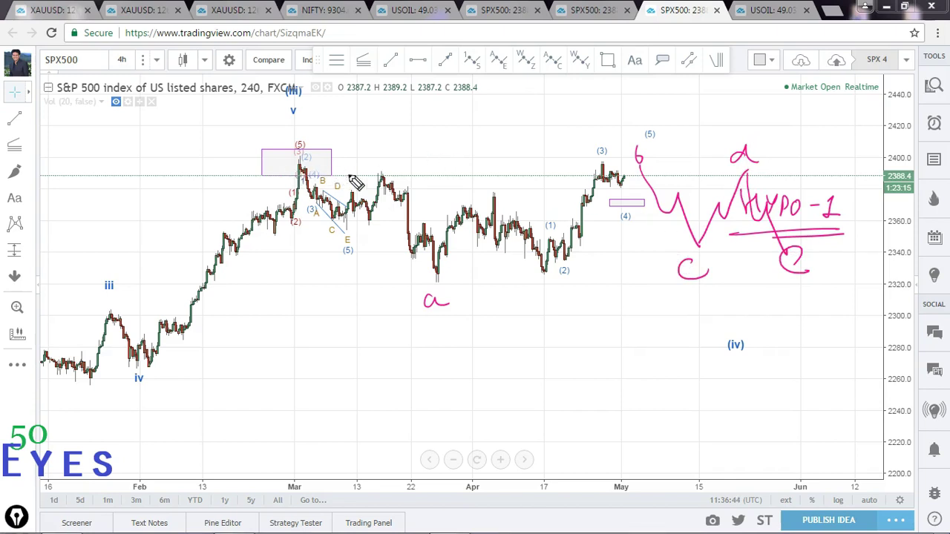
Erase the a-b-c-d-e sketch and its letters, keeping the HYPO-1 heading.
left_click(643, 170)
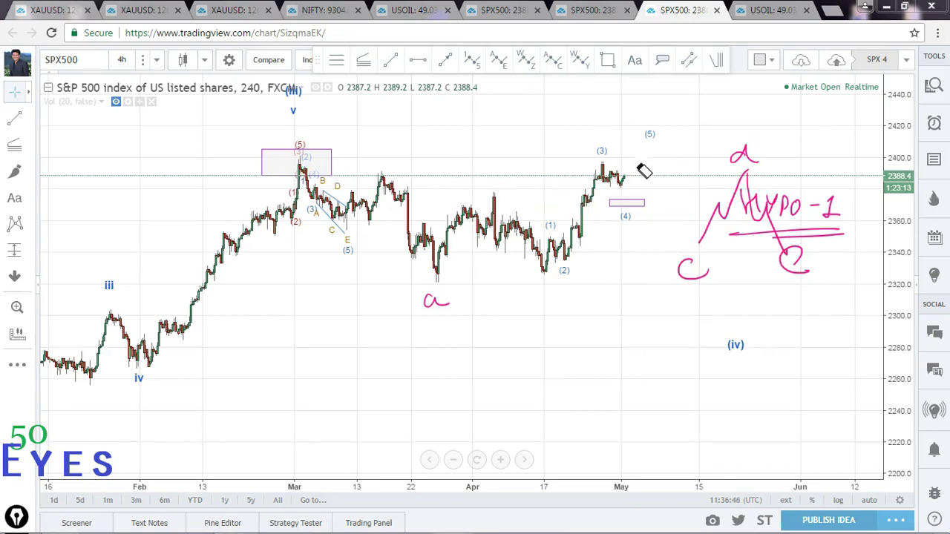
left_click(696, 275)
left_click(719, 194)
left_click(734, 157)
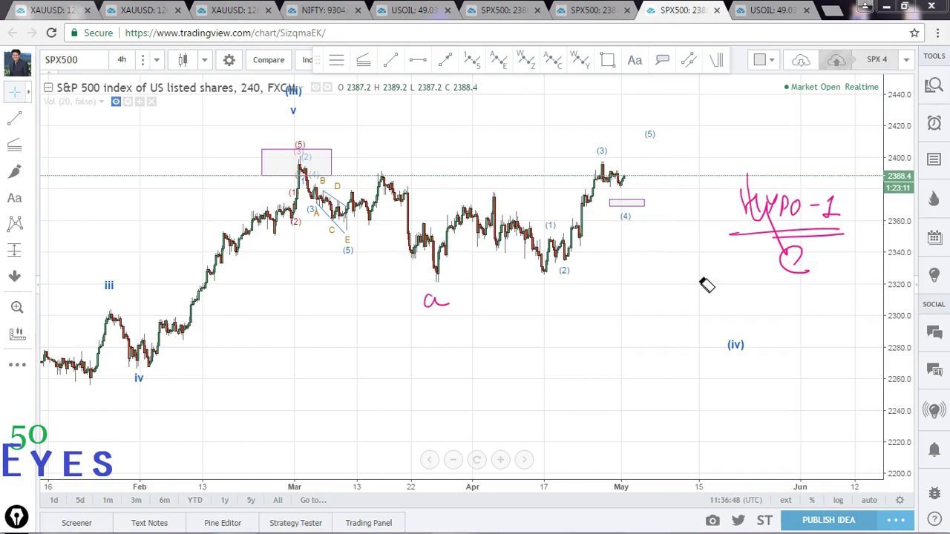
left_click(794, 259)
left_click(793, 257)
left_click(438, 300)
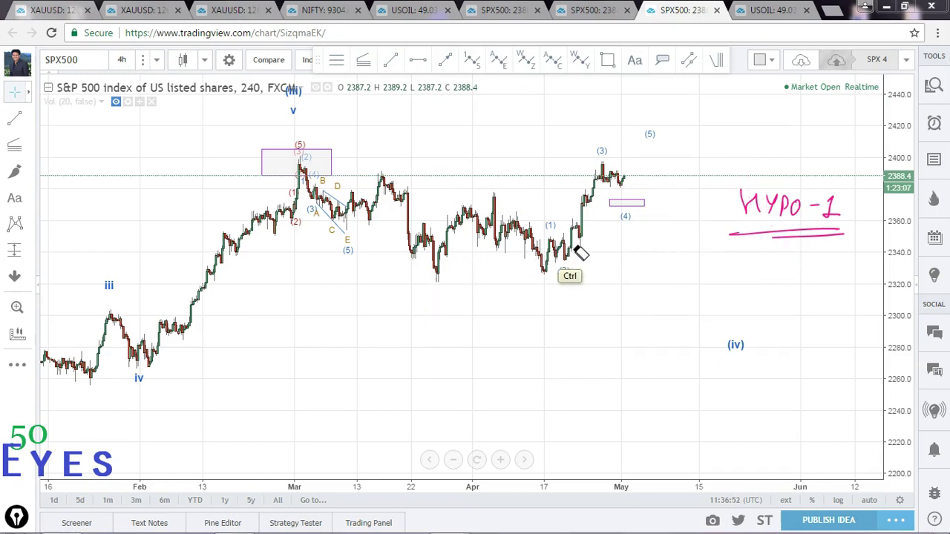
Handwrite an underlined HYPO-2 heading with (SIDEWAYS) beneath it, and add (UPWARDS) under HYPO-1.
mouse_move(785, 307)
left_mouse_down()
mouse_move(786, 318)
mouse_move(864, 325)
left_mouse_up()
left_click_drag(774, 340, 880, 334)
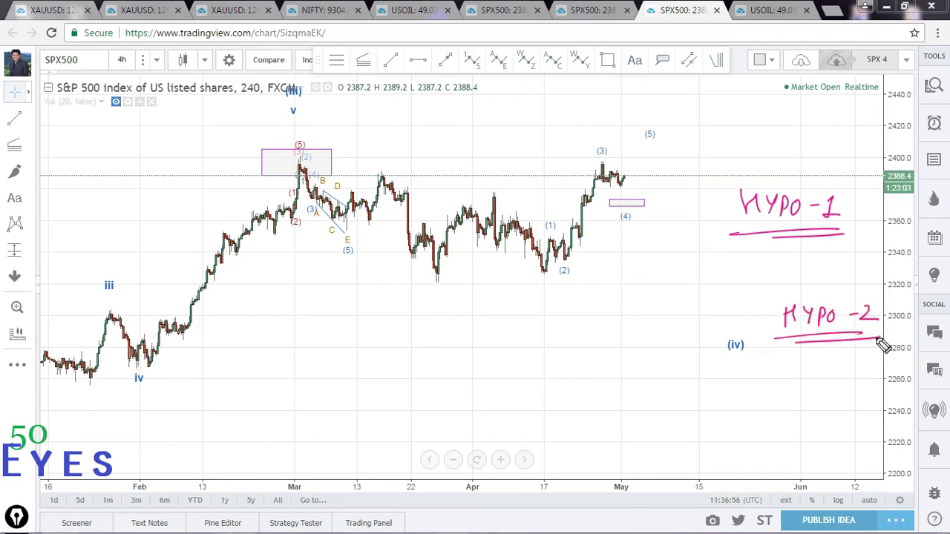
mouse_move(756, 358)
left_mouse_down()
mouse_move(787, 378)
mouse_move(867, 380)
left_mouse_up()
mouse_move(761, 247)
left_mouse_down()
mouse_move(756, 261)
mouse_move(785, 248)
mouse_move(856, 260)
left_mouse_up()
left_click_drag(874, 227, 877, 267)
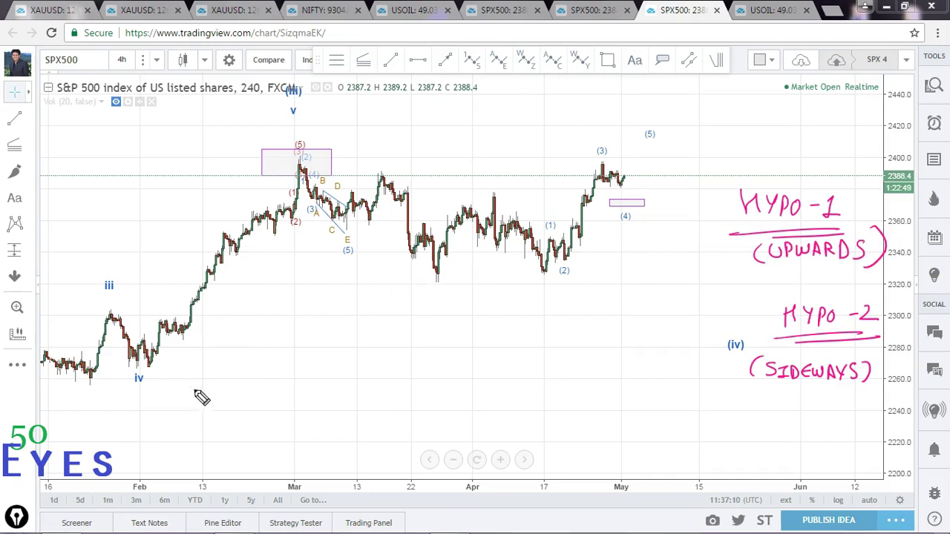
Handwrite another HYPO-2 heading below the February candles and double-underline it.
mouse_move(180, 379)
left_mouse_down()
mouse_move(191, 400)
mouse_move(211, 400)
mouse_move(229, 380)
mouse_move(251, 386)
left_mouse_up()
left_click_drag(255, 378, 271, 392)
left_click_drag(188, 417, 282, 397)
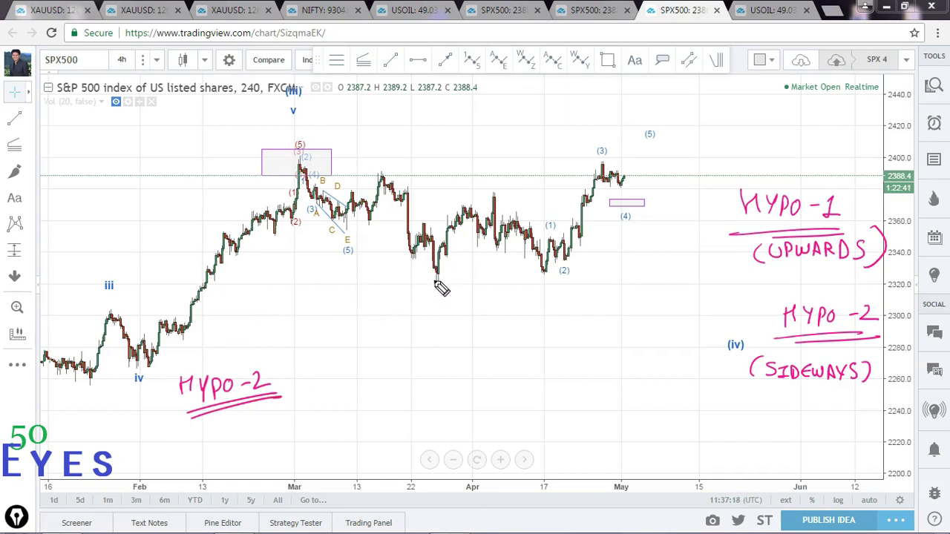
Label the late-March low a, the following swings dotted a, dotted b and dotted c at high b, and sketch a decline to c.
mouse_move(444, 288)
left_mouse_down()
mouse_move(435, 292)
mouse_move(446, 299)
left_mouse_up()
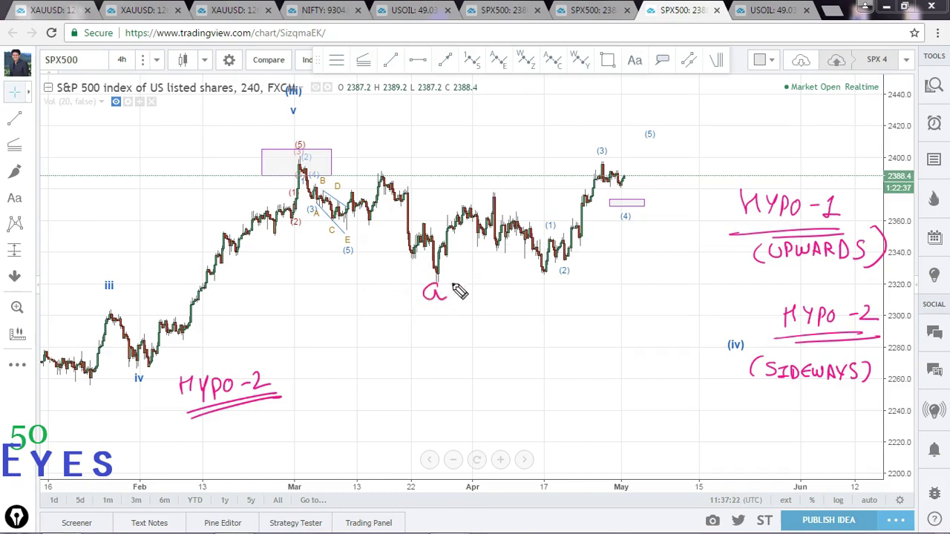
left_click_drag(484, 188, 505, 187)
left_click_drag(546, 273, 551, 282)
mouse_move(623, 153)
left_mouse_down()
mouse_move(639, 157)
mouse_move(631, 141)
mouse_move(657, 221)
mouse_move(683, 215)
mouse_move(714, 245)
mouse_move(730, 307)
left_mouse_up()
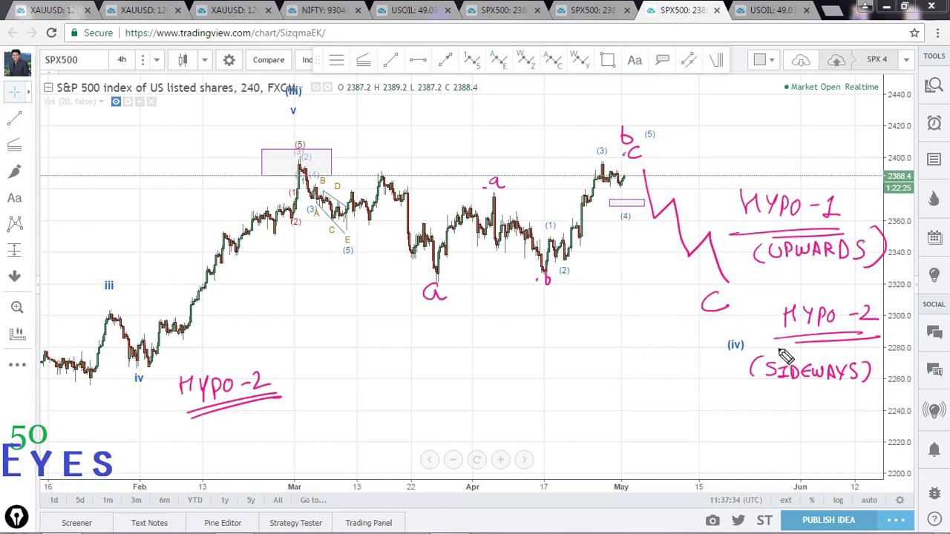
Extend the HYPO-2 note with TO DOWN, and change the heading below the February candles to HYPO-3 with (DOWN) beneath it.
mouse_move(776, 397)
left_mouse_down()
mouse_move(848, 407)
mouse_move(866, 405)
mouse_move(869, 392)
left_mouse_up()
left_click_drag(874, 383, 877, 413)
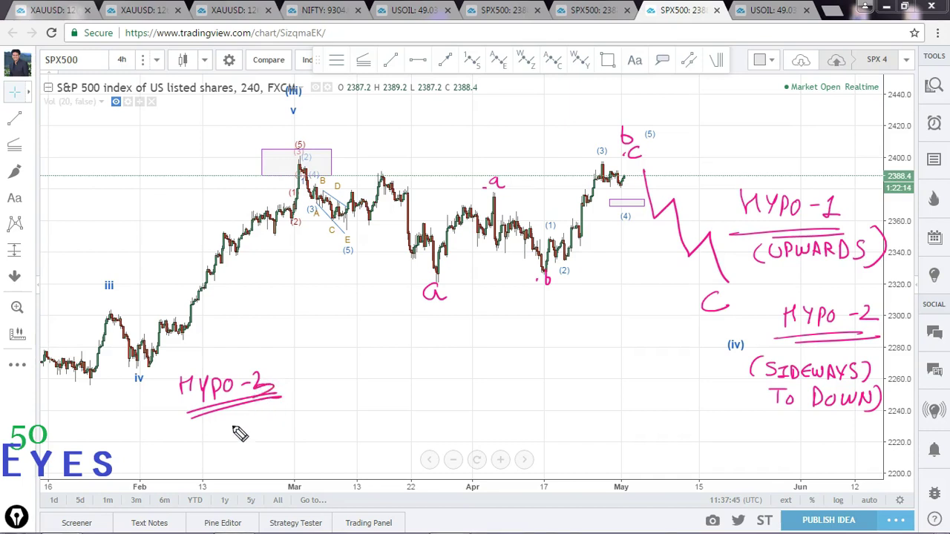
mouse_move(219, 422)
left_mouse_down()
mouse_move(220, 440)
mouse_move(240, 428)
left_mouse_up()
mouse_move(251, 428)
left_mouse_down()
mouse_move(261, 443)
mouse_move(288, 423)
mouse_move(295, 444)
mouse_move(225, 462)
left_mouse_up()
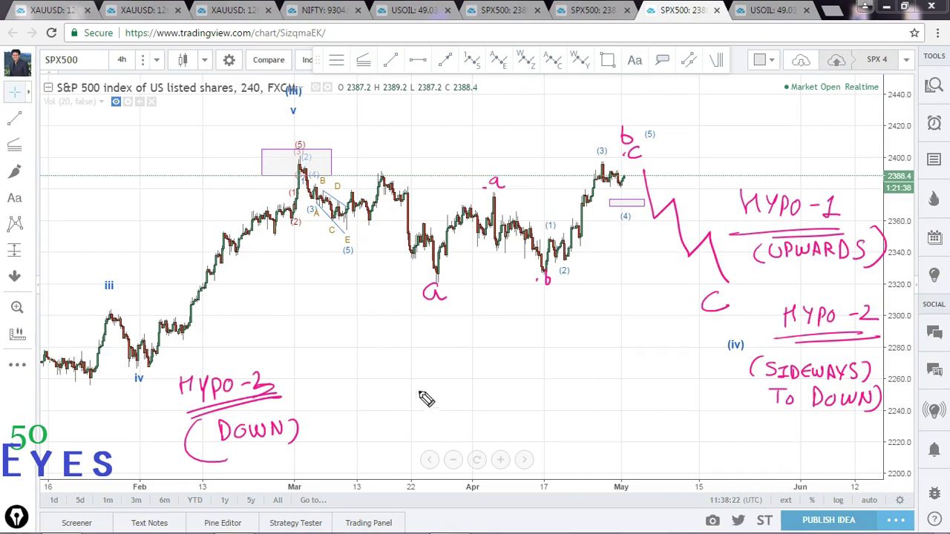
Handwrite BUY - ON - DIPS inside a frame below the April candles, and underline the (iv) target label.
mouse_move(424, 397)
left_mouse_down()
mouse_move(455, 414)
mouse_move(513, 394)
left_mouse_up()
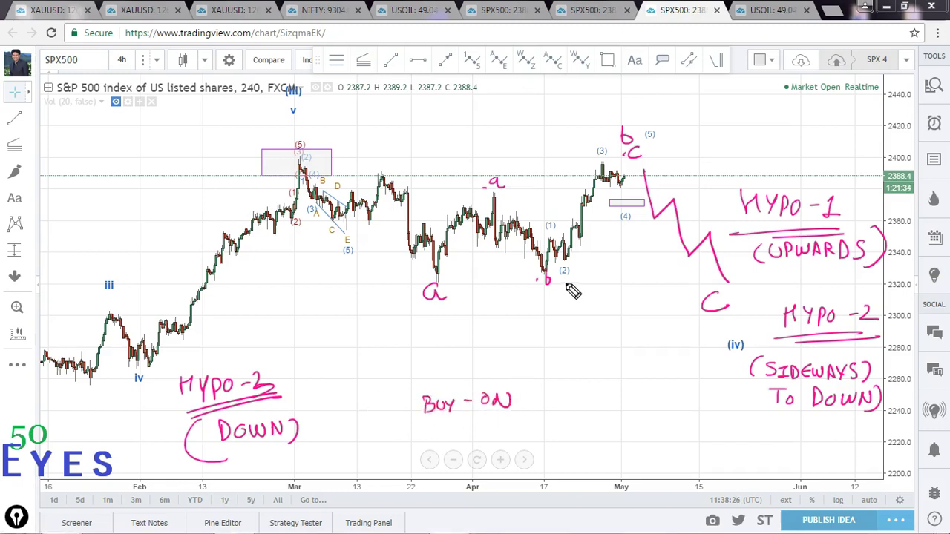
mouse_move(731, 354)
left_mouse_down()
mouse_move(716, 369)
mouse_move(745, 363)
left_mouse_up()
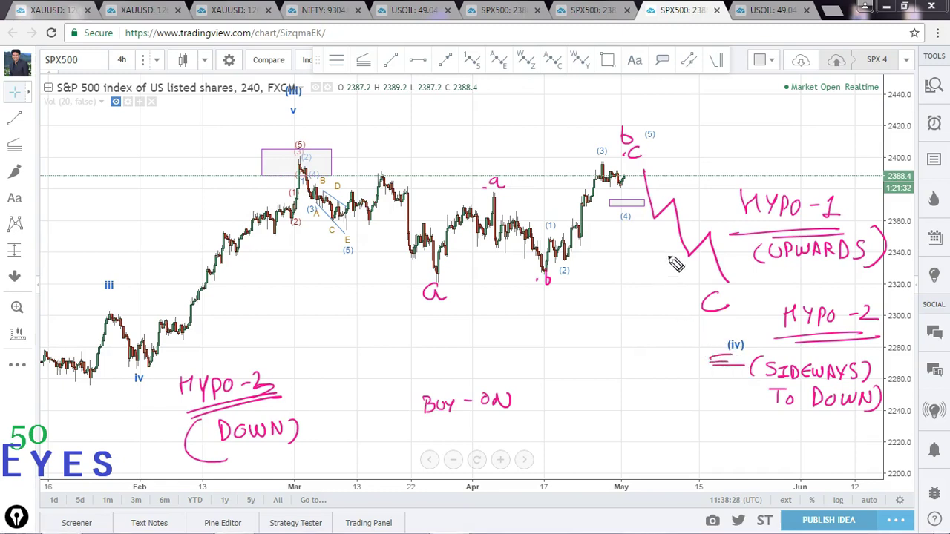
left_click_drag(515, 405, 529, 405)
mouse_move(533, 401)
left_mouse_down()
mouse_move(534, 416)
mouse_move(560, 409)
left_mouse_up()
left_click_drag(584, 398, 575, 414)
mouse_move(406, 448)
left_mouse_down()
mouse_move(509, 435)
mouse_move(403, 394)
mouse_move(460, 442)
left_mouse_up()
mouse_move(496, 415)
left_mouse_down()
mouse_move(516, 401)
mouse_move(496, 404)
left_mouse_up()
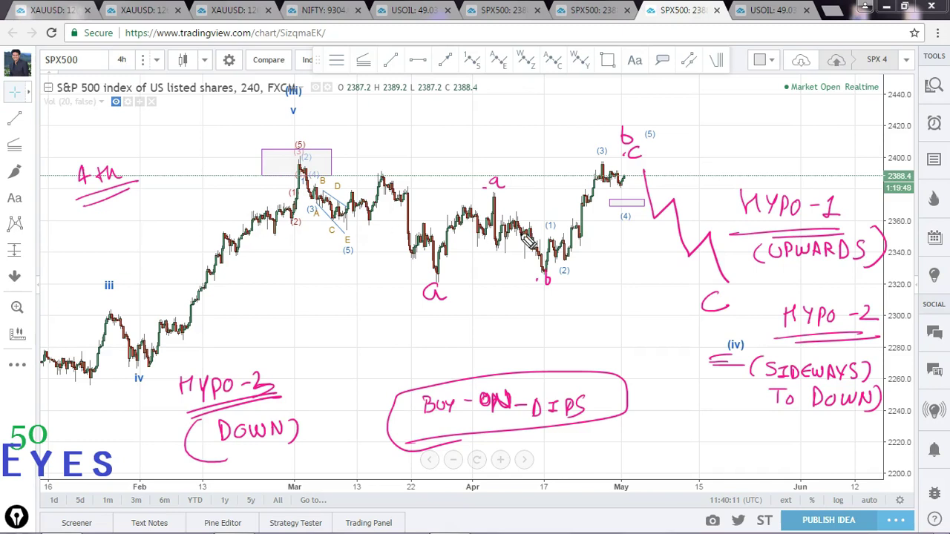
Underline the mid-April low at dotted b, and circle it and the late-March low a.
left_click_drag(549, 272, 524, 280)
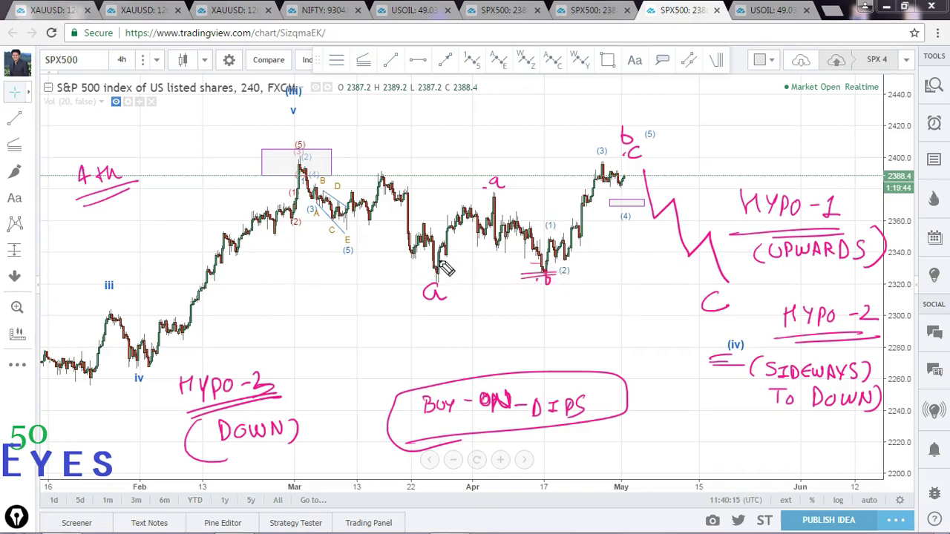
left_click_drag(441, 262, 445, 295)
left_click_drag(521, 264, 561, 277)
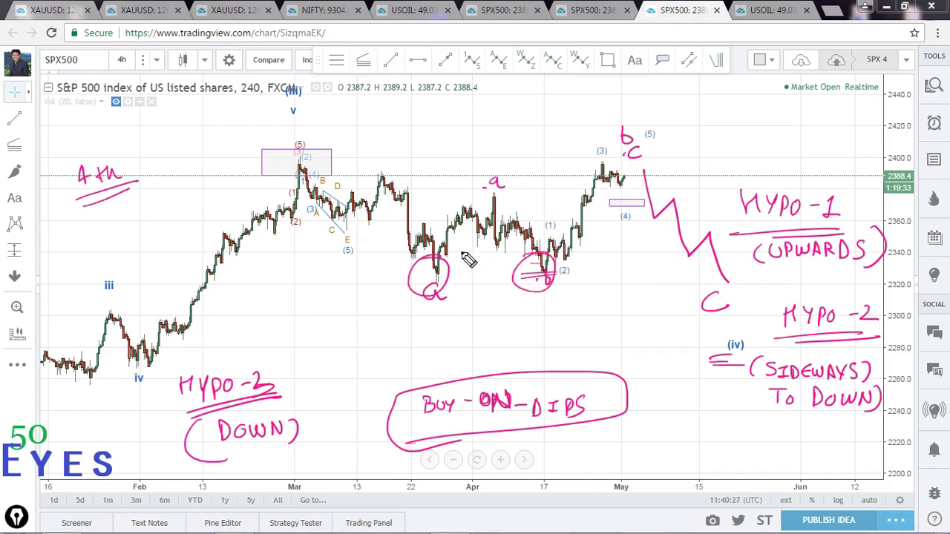
Handwrite COMPLEX with a leading arrow beneath the 4th note and double-underline it.
mouse_move(78, 215)
left_mouse_down()
mouse_move(92, 236)
mouse_move(194, 239)
left_mouse_up()
left_click_drag(194, 222, 181, 239)
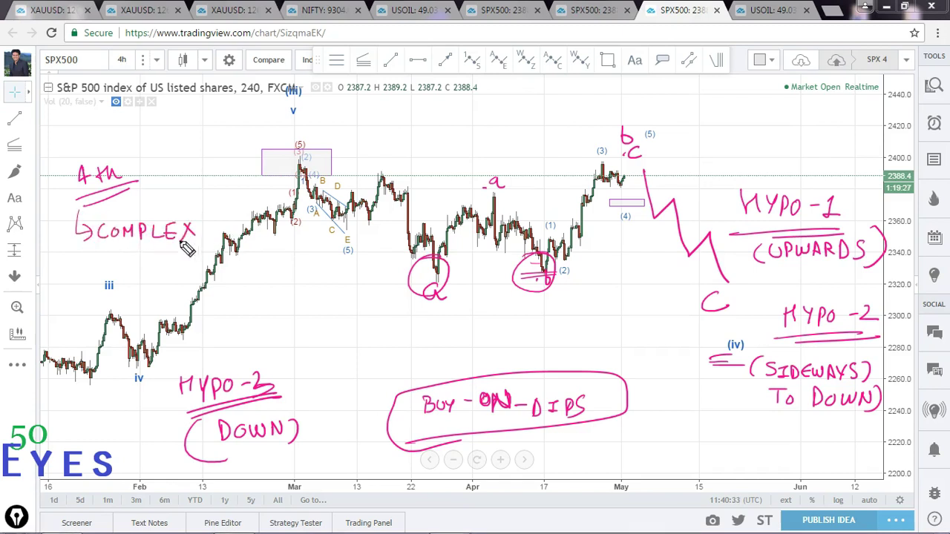
left_click_drag(85, 254, 215, 239)
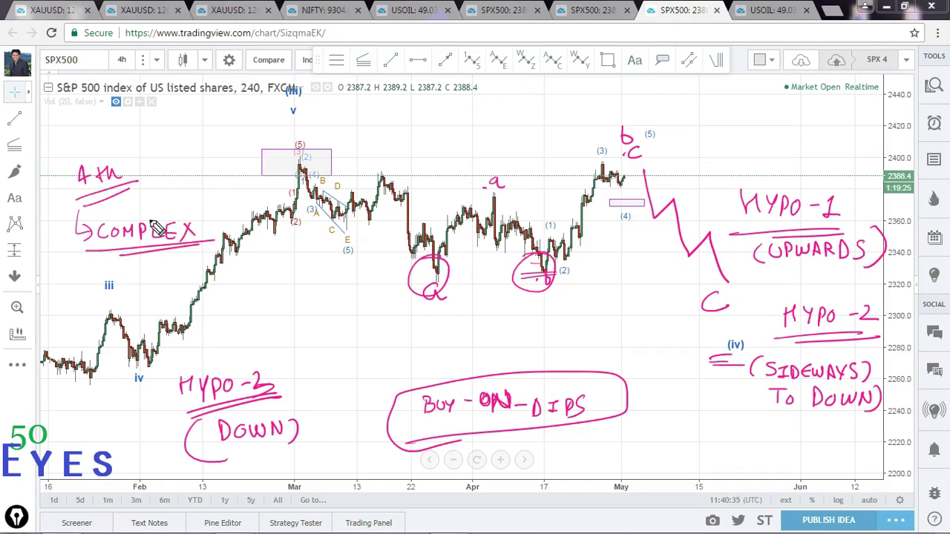